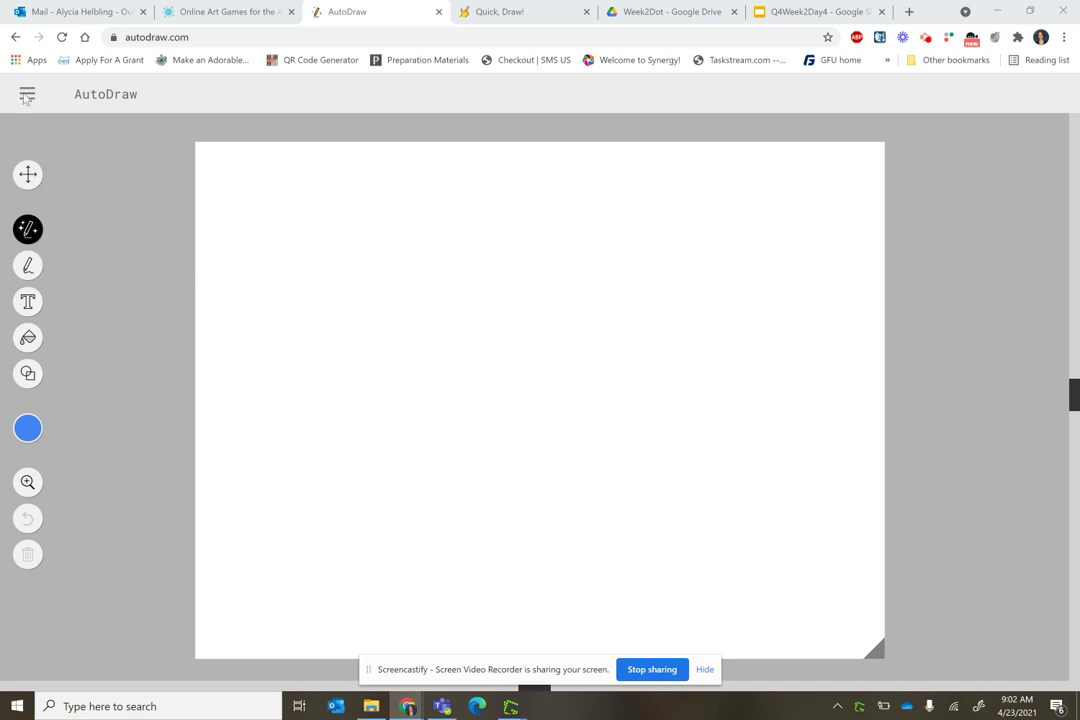
Open the How-To tutorial from the side menu
click(27, 95)
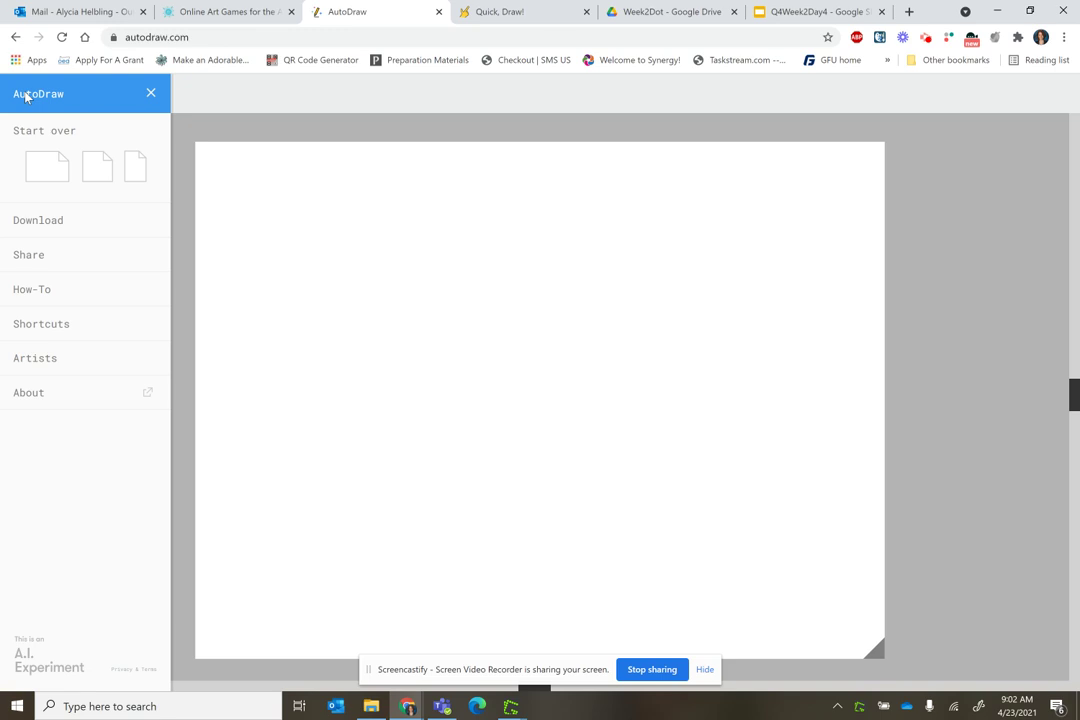
click(37, 292)
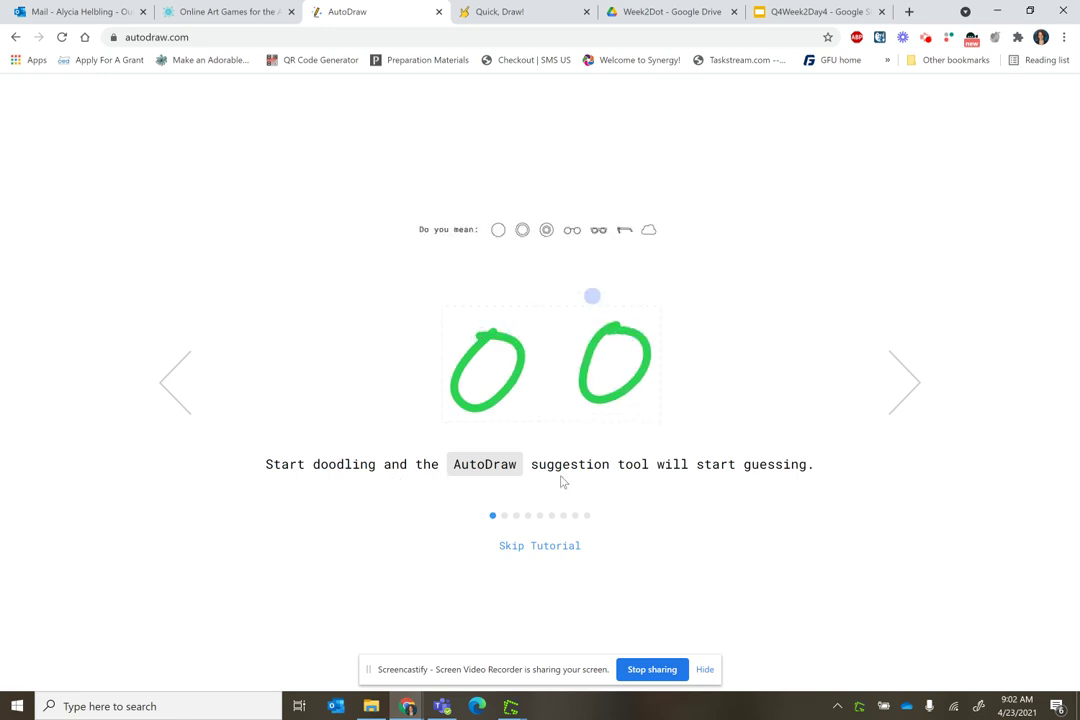
Step through all the tutorial slides and finish it to reach a blank canvas
click(910, 395)
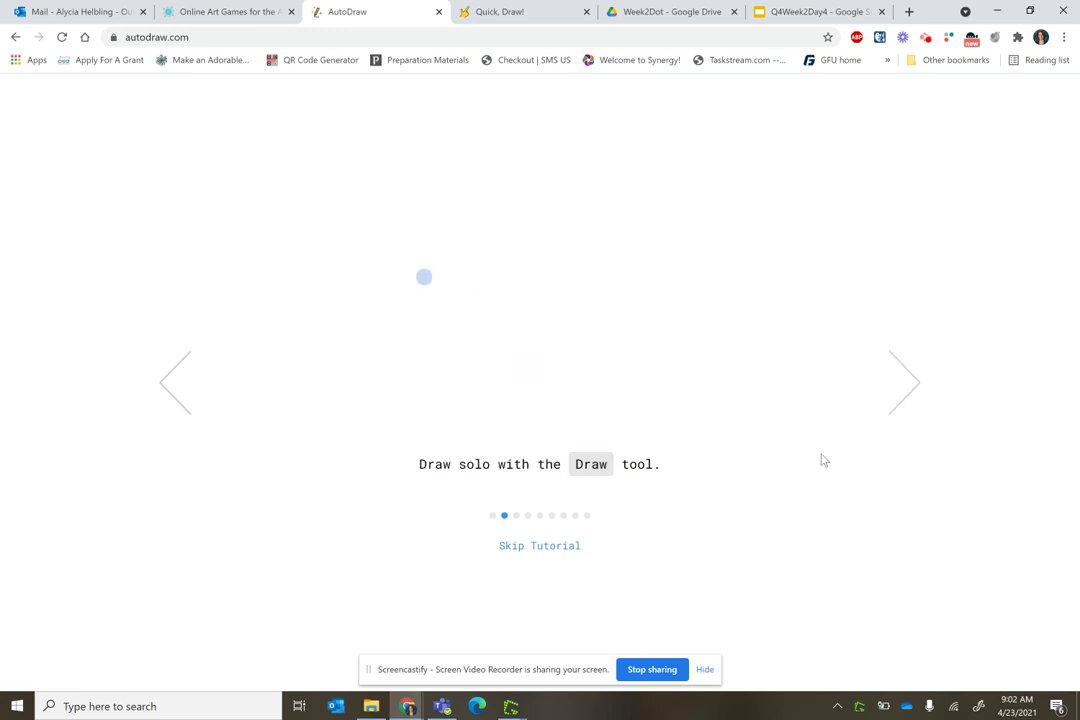
click(911, 381)
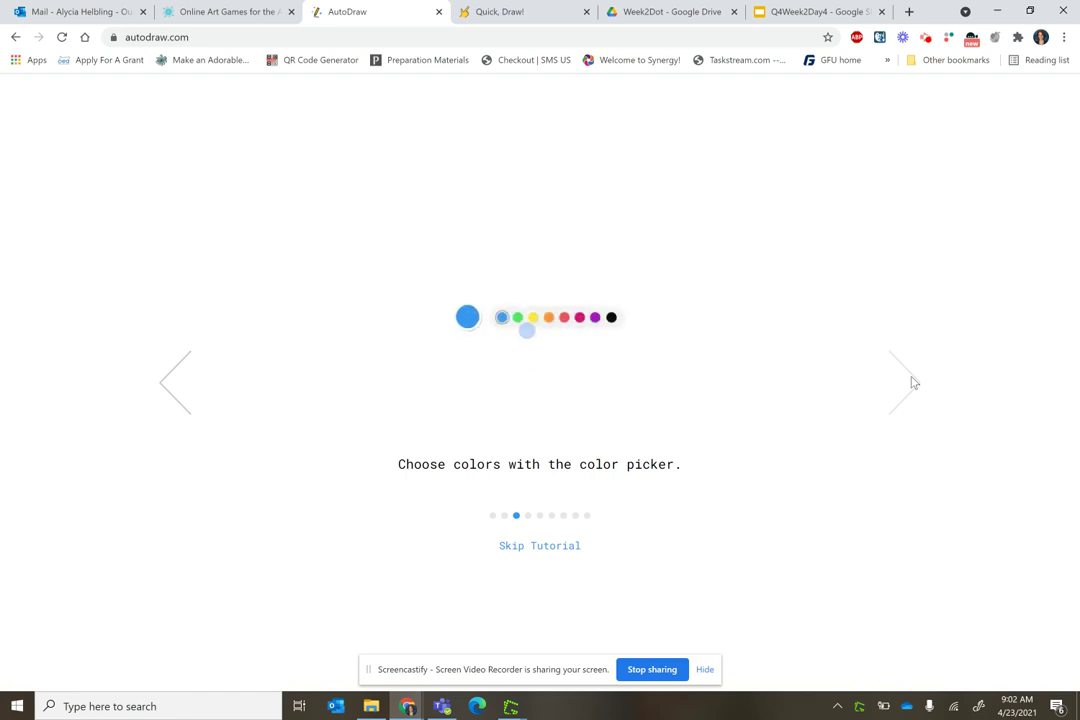
click(911, 381)
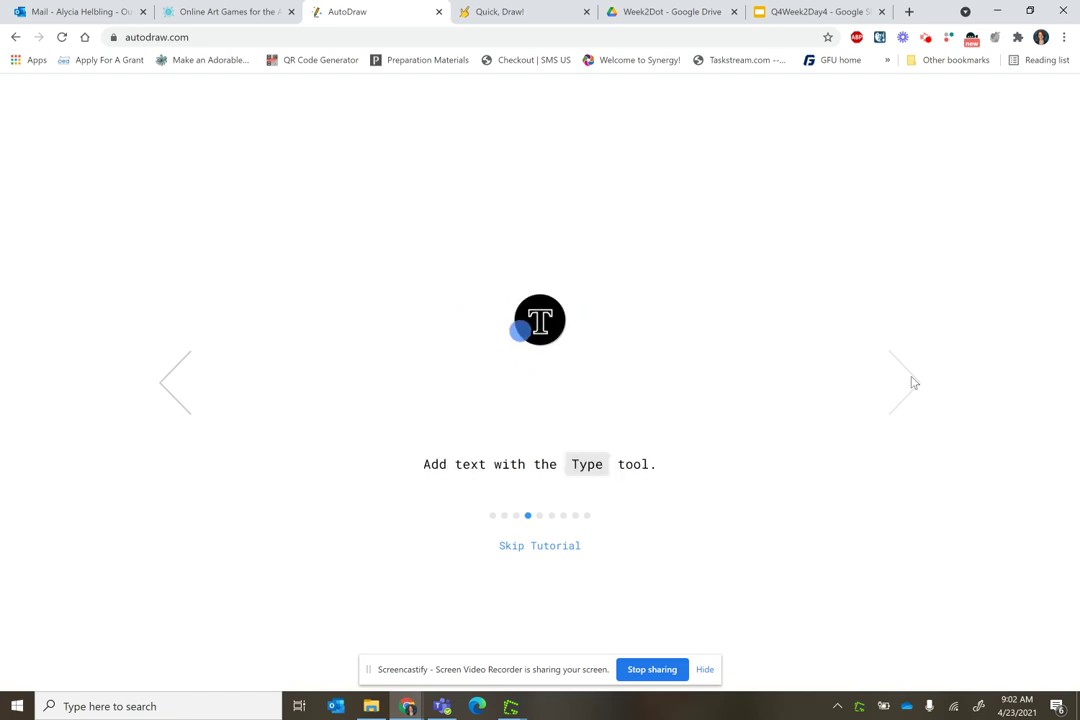
click(911, 381)
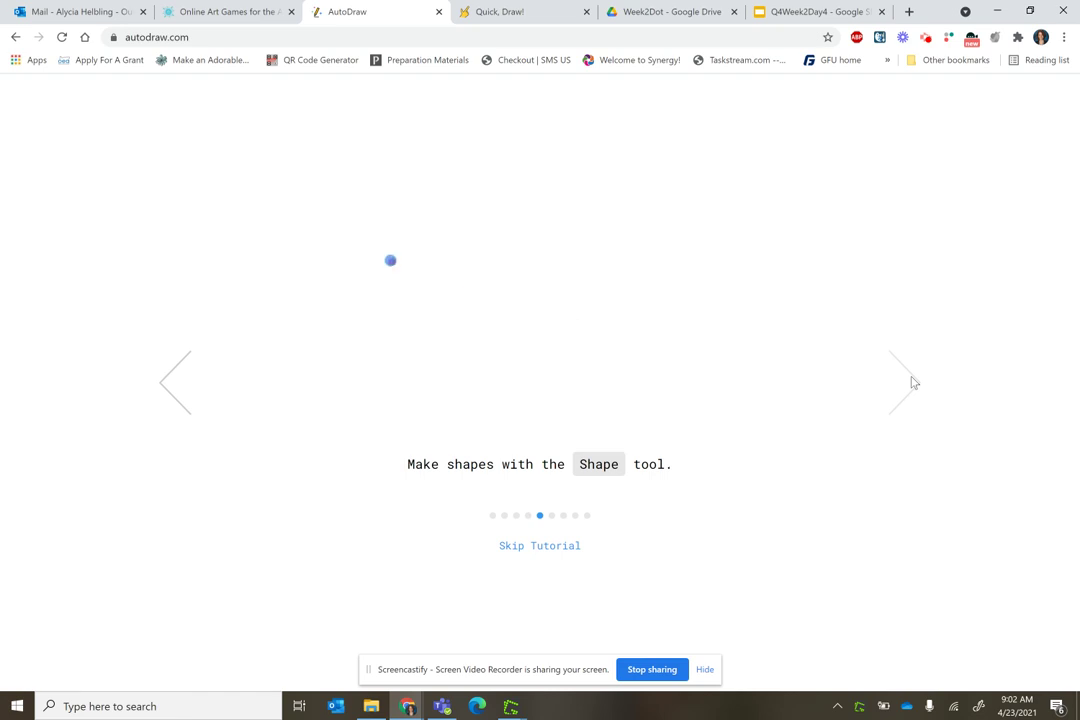
click(911, 381)
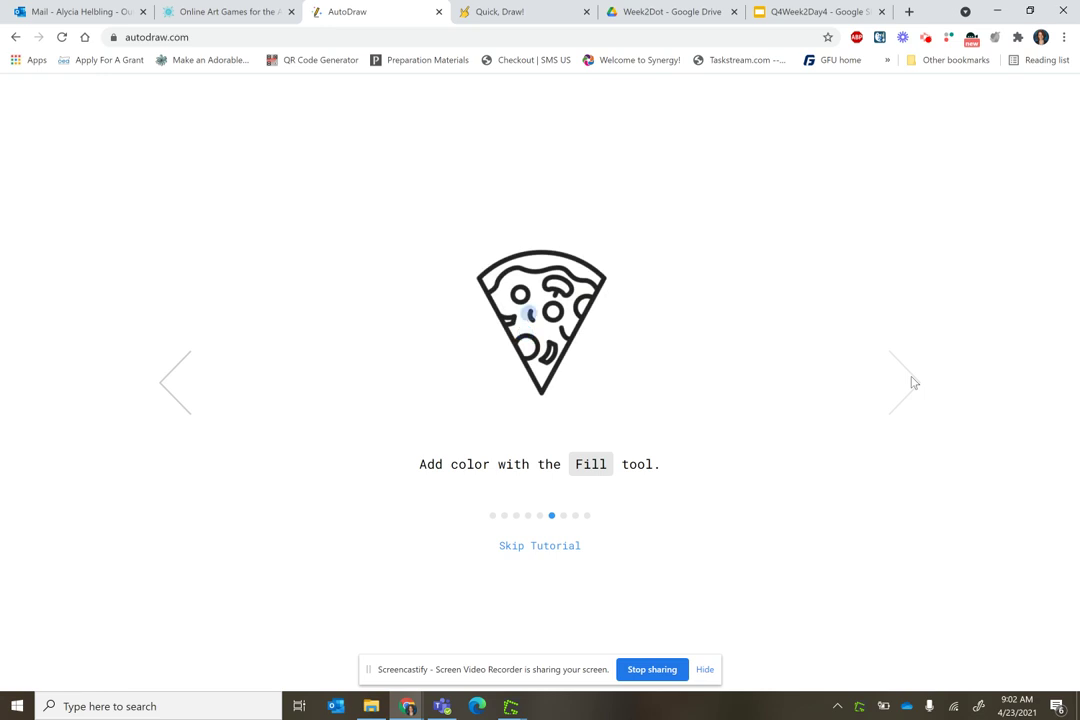
click(911, 381)
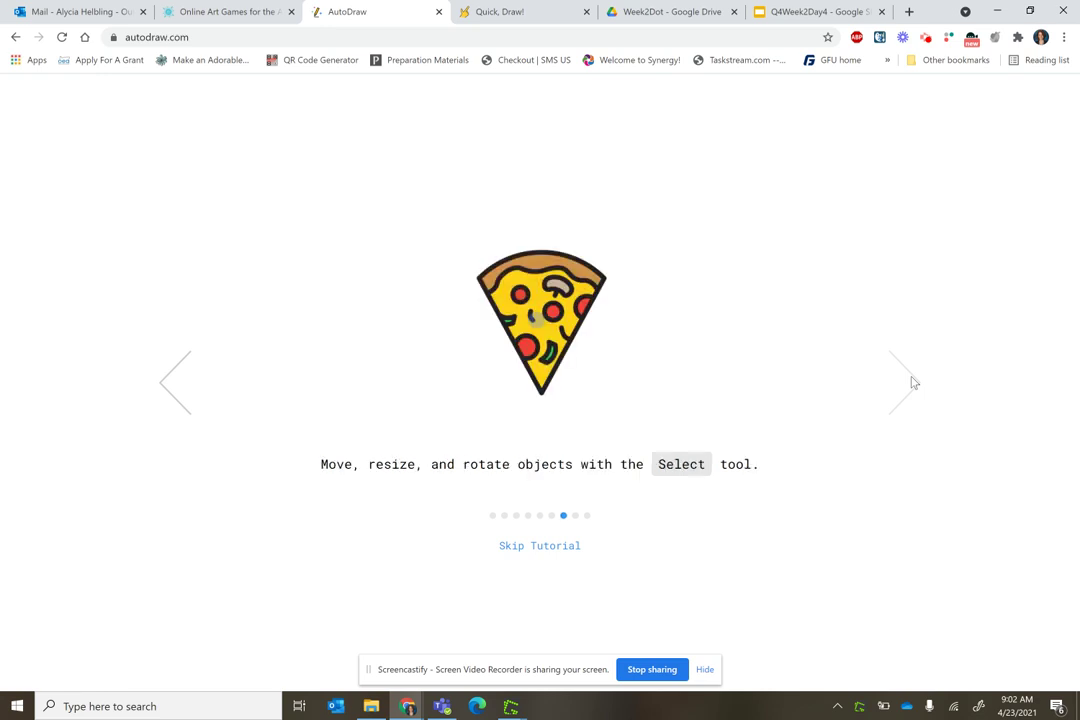
click(911, 381)
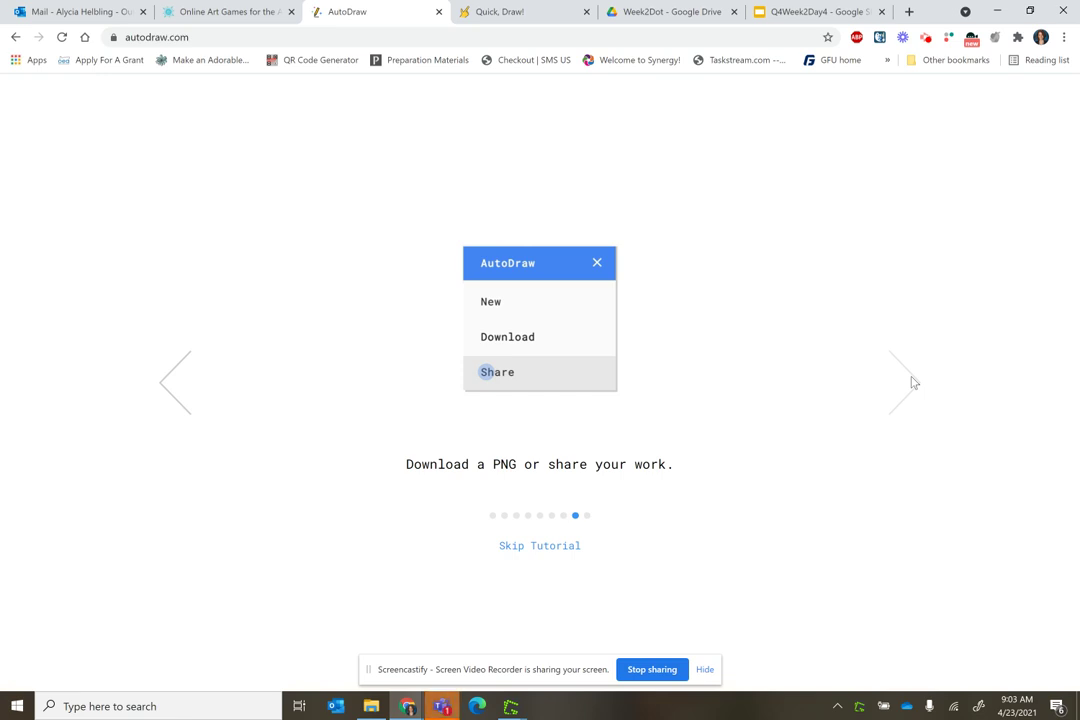
click(912, 382)
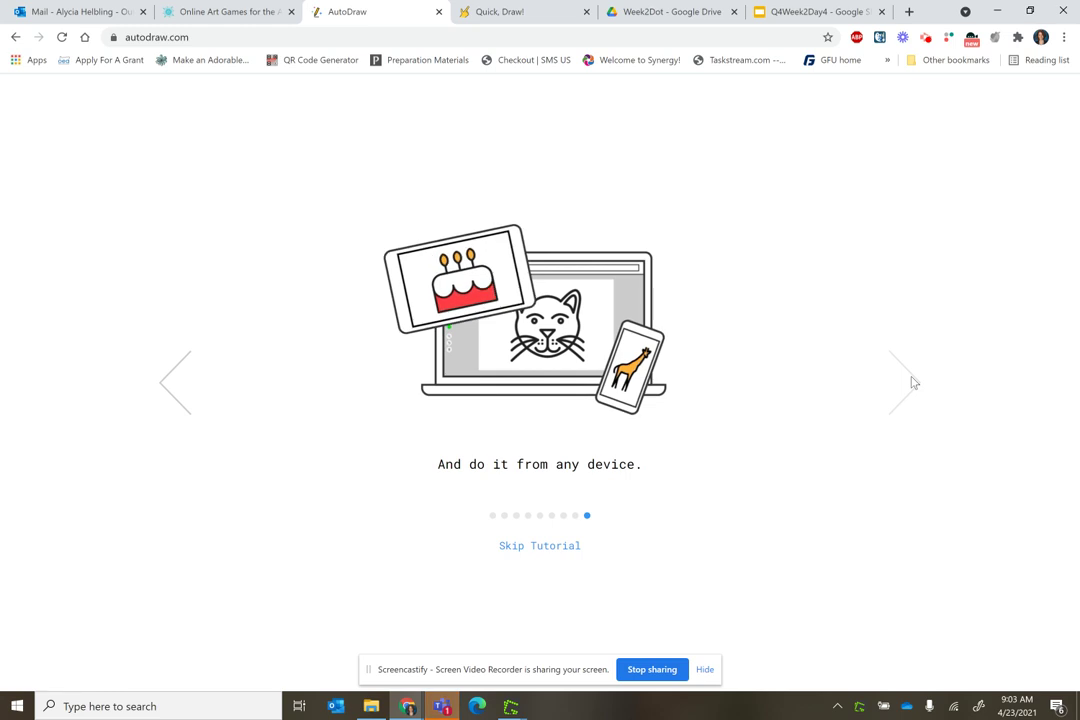
click(912, 382)
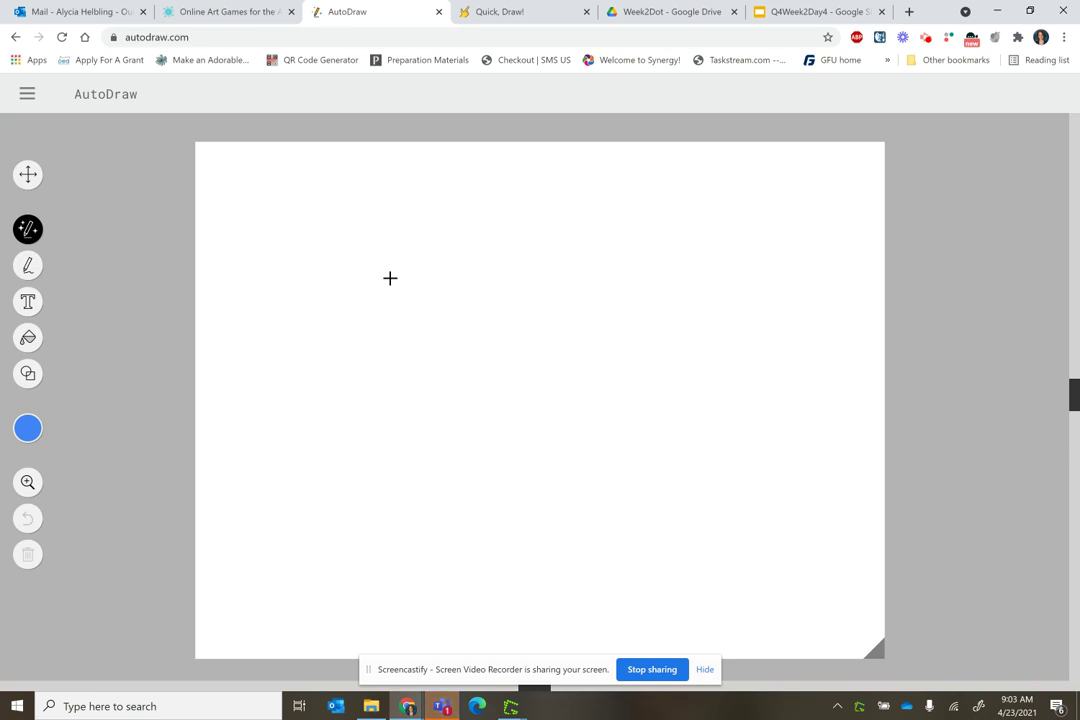
Doodle a dog and swap it for the suggested sitting-dog drawing
mouse_move(517, 290)
mouse_down()
mouse_move(513, 338)
mouse_move(544, 327)
mouse_up()
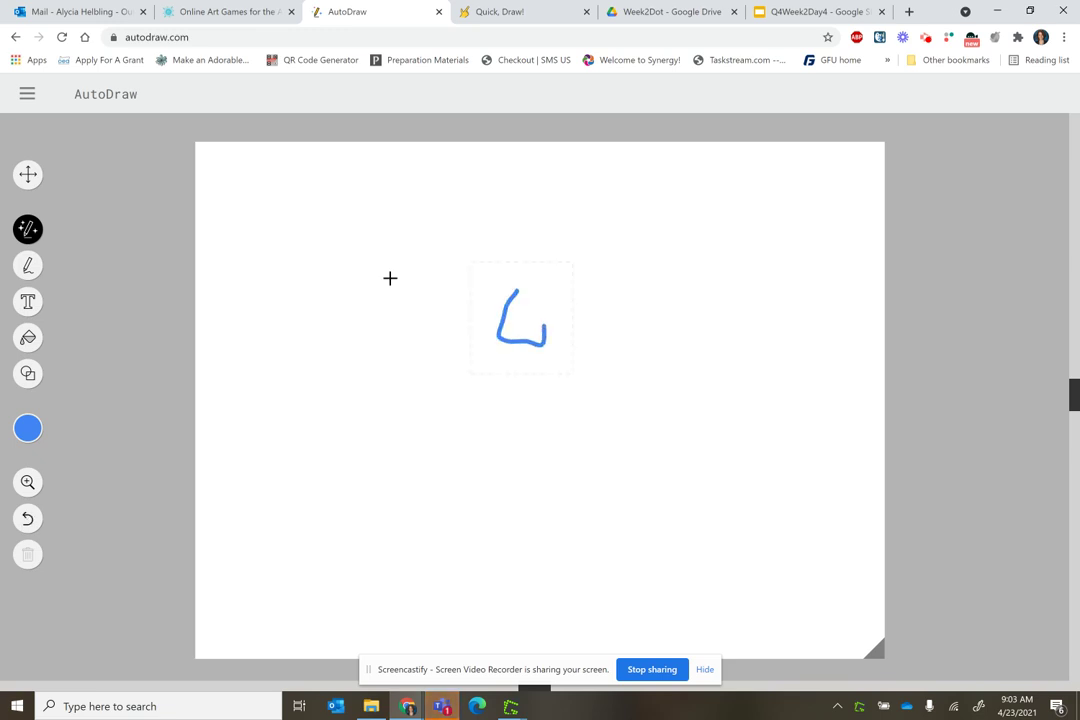
mouse_move(533, 272)
mouse_down()
mouse_move(478, 300)
mouse_move(443, 355)
mouse_move(515, 357)
mouse_move(528, 375)
mouse_move(556, 457)
mouse_move(559, 525)
mouse_move(513, 556)
mouse_move(595, 528)
mouse_move(627, 490)
mouse_move(706, 553)
mouse_move(757, 540)
mouse_move(795, 430)
mouse_move(775, 315)
mouse_move(708, 474)
mouse_move(534, 273)
mouse_up()
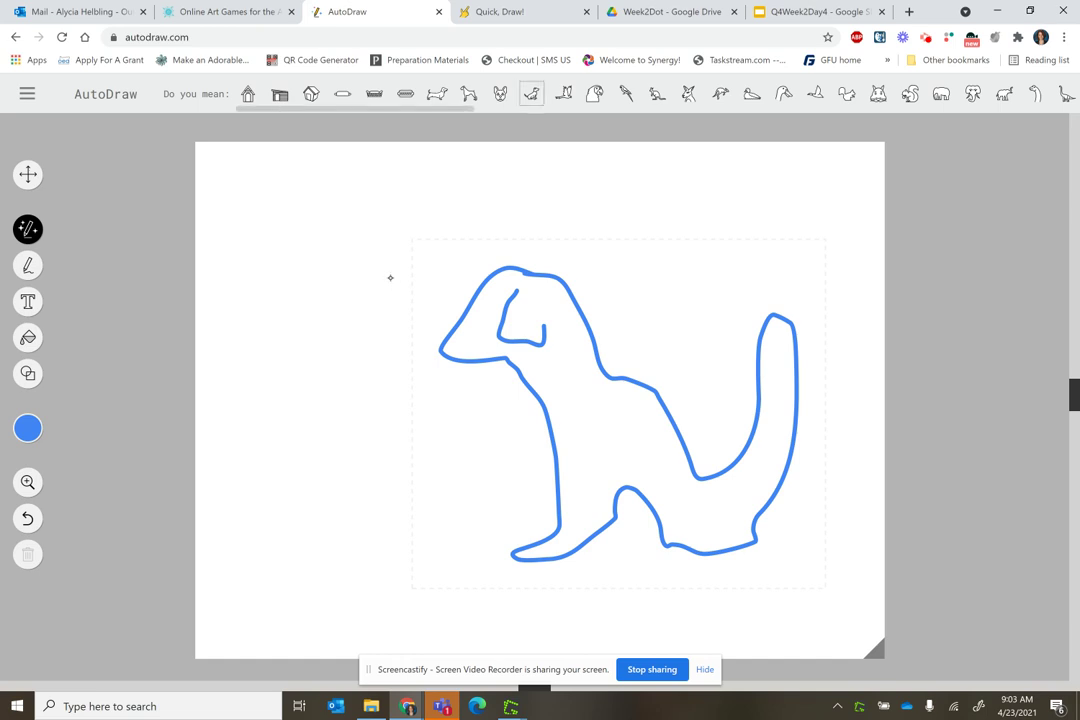
click(531, 93)
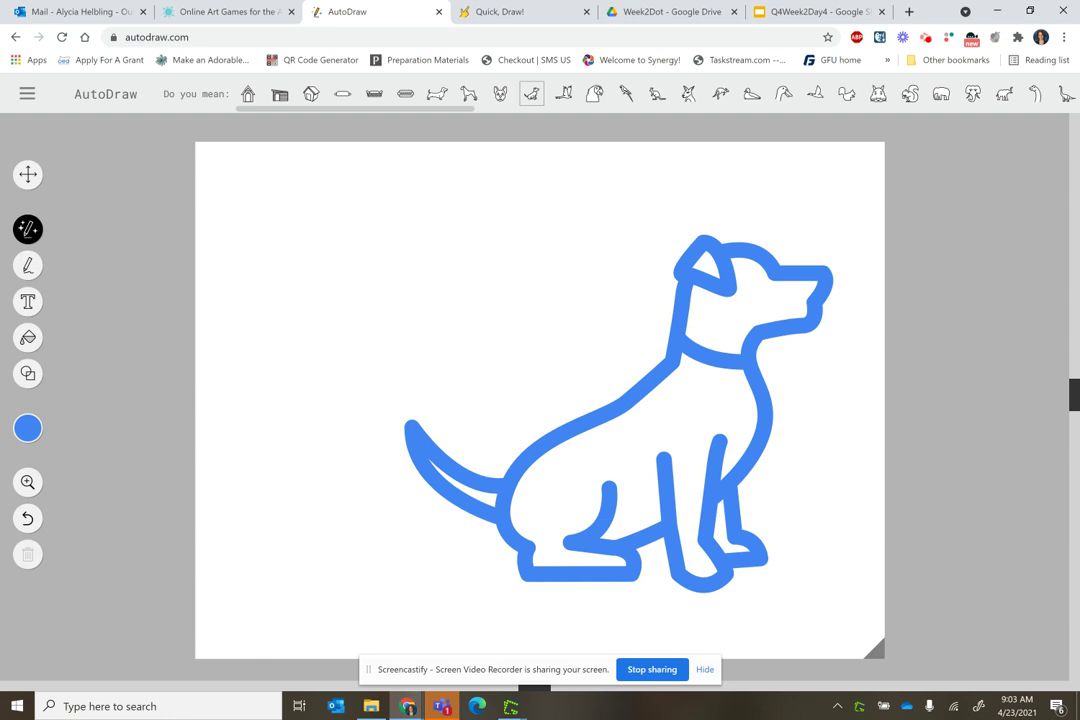
click(28, 174)
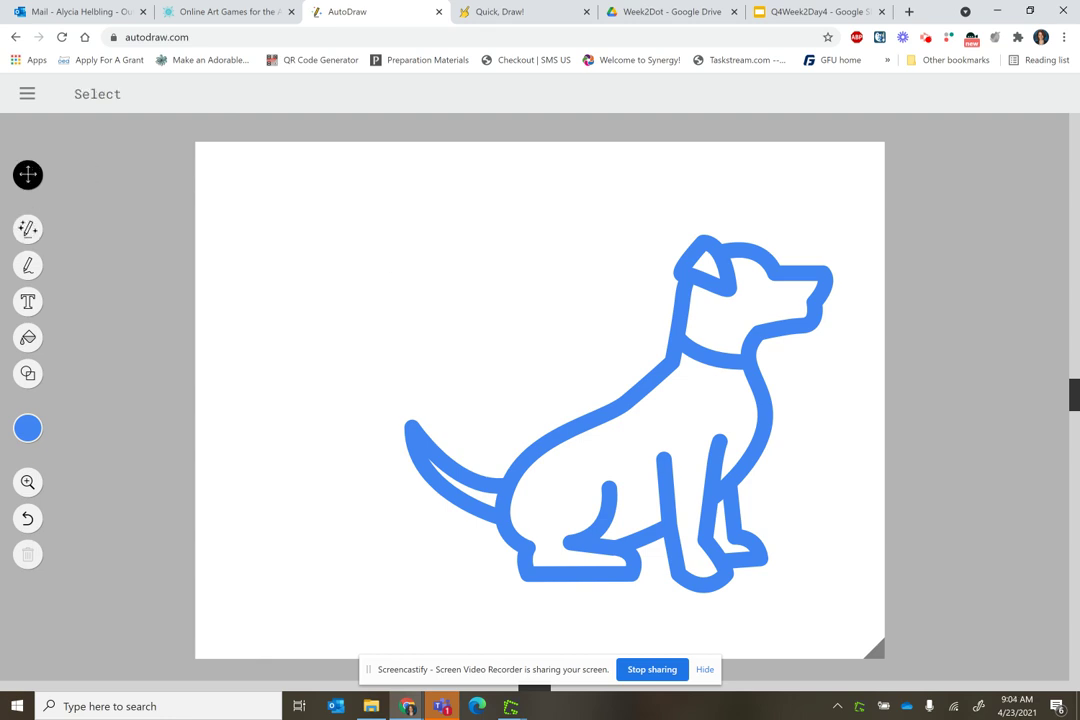
Shrink the dog, colour it green, rotate it head-up and move it lower left
click(600, 420)
drag(390, 277, 222, 225)
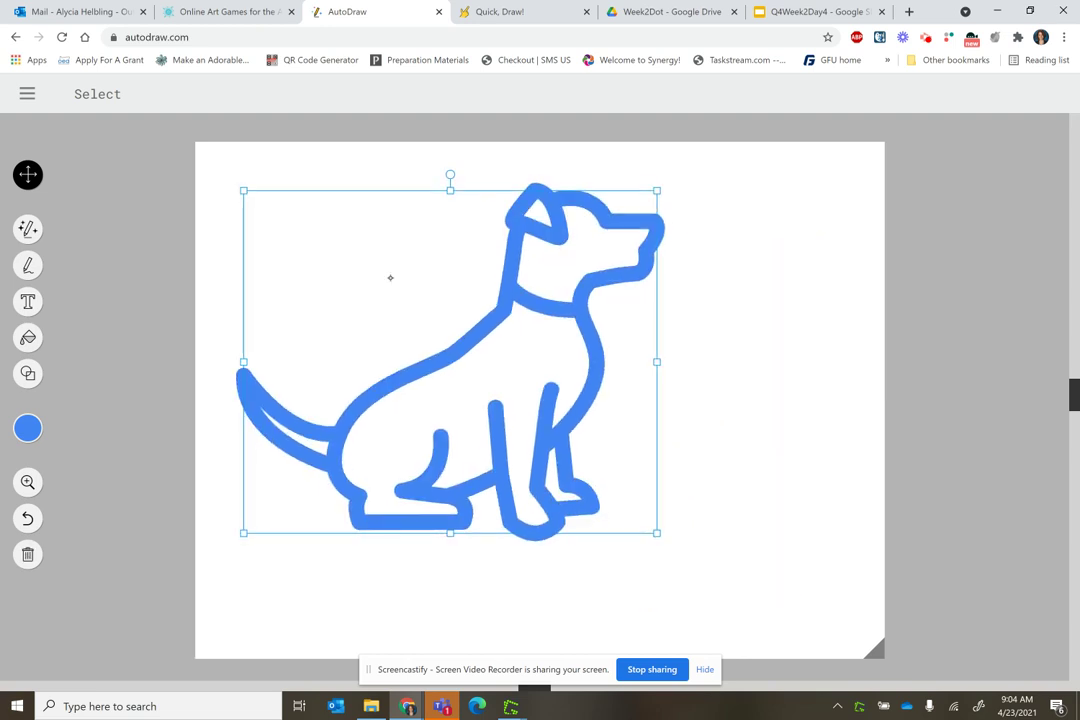
mouse_move(656, 190)
mouse_down()
mouse_move(533, 292)
mouse_move(616, 224)
mouse_move(591, 244)
mouse_up()
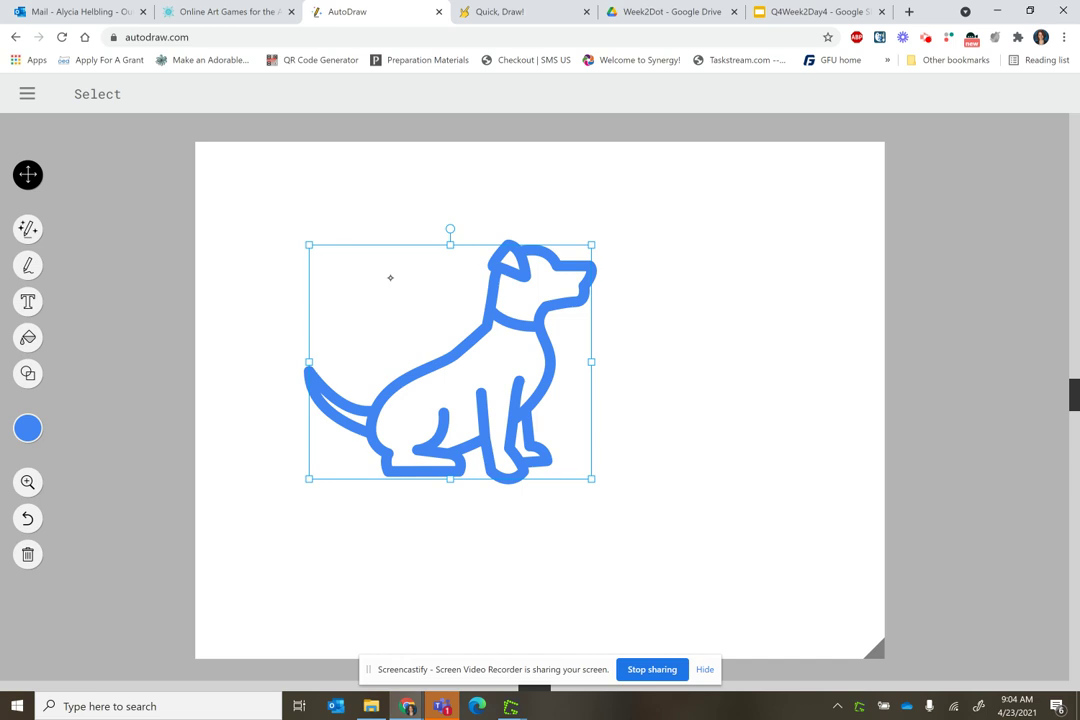
click(98, 428)
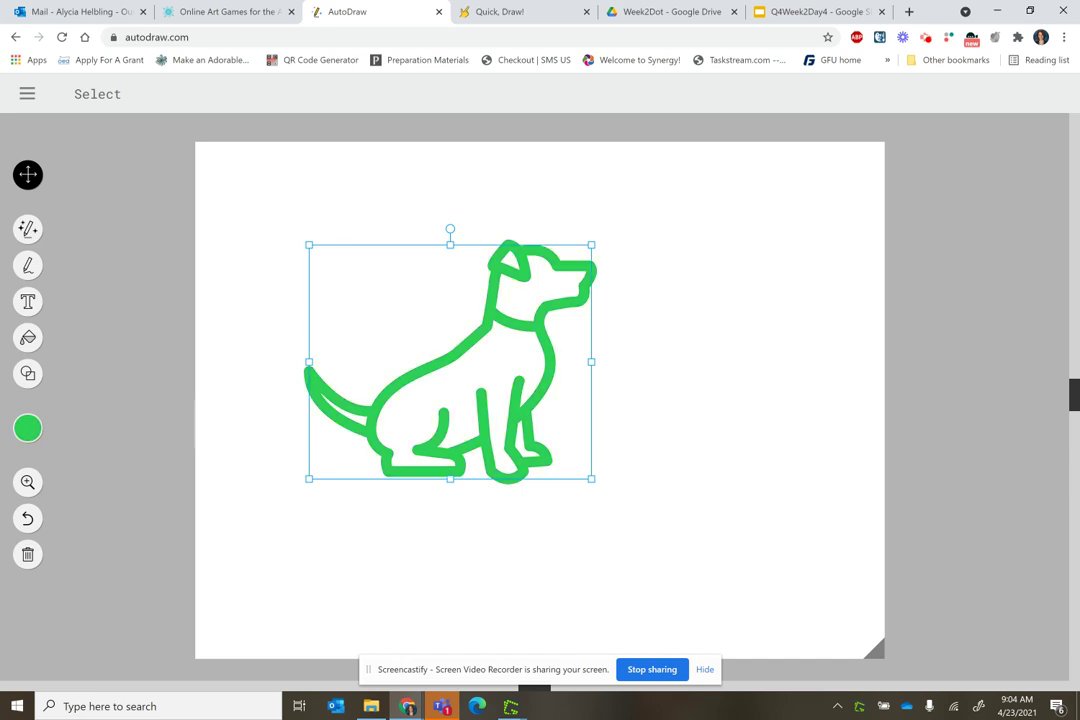
drag(450, 229, 403, 272)
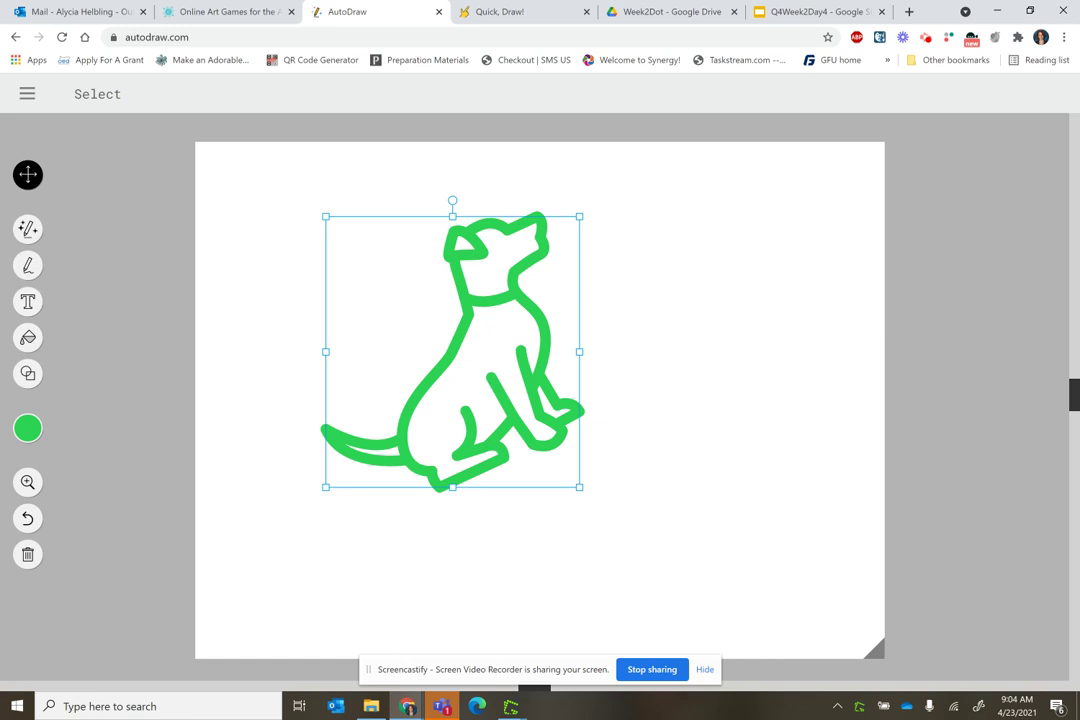
drag(390, 277, 316, 397)
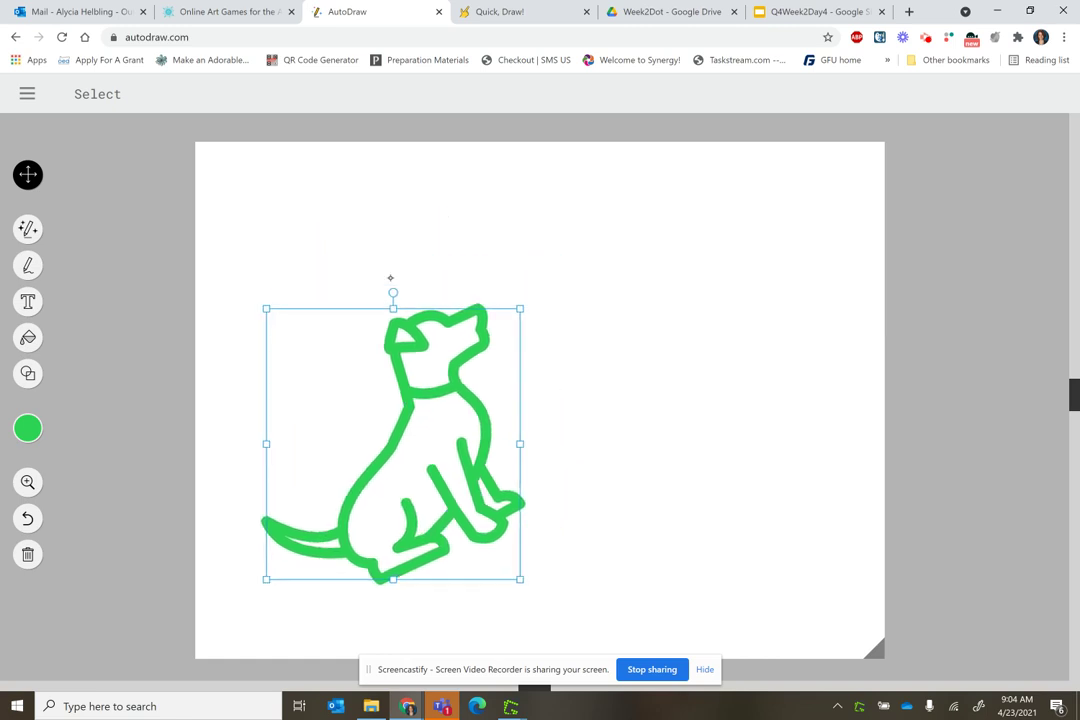
click(28, 229)
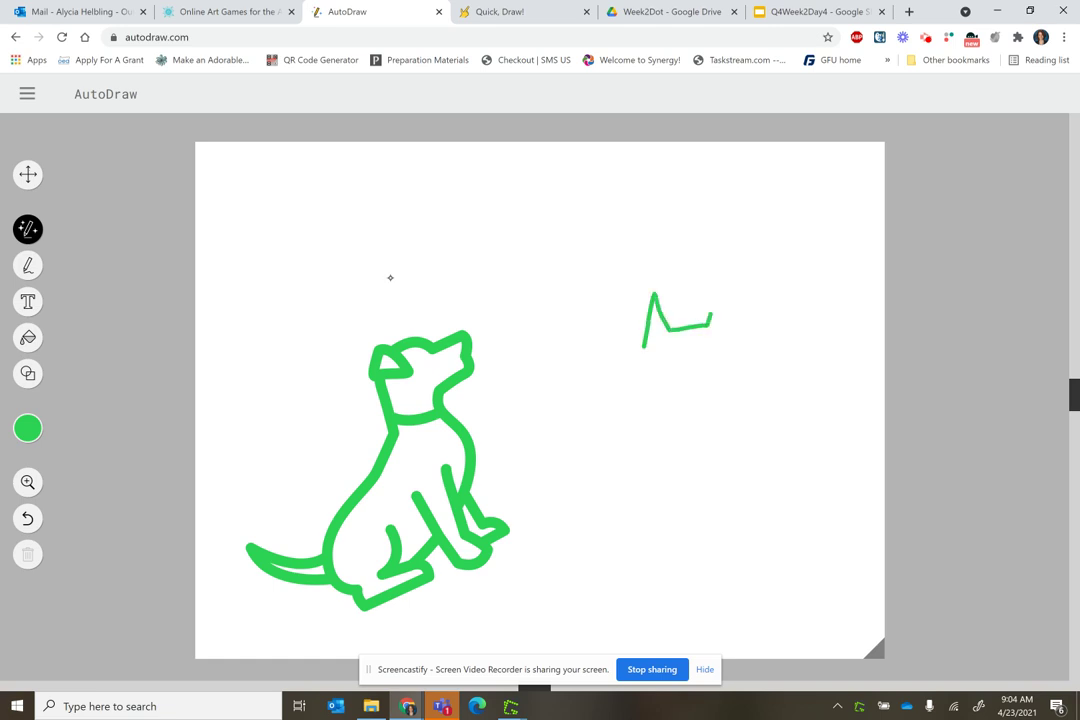
Sketch a cat beside the dog, swap it for the filled sitting-cat silhouette, and pick purple
mouse_move(643, 347)
mouse_down()
mouse_move(738, 338)
mouse_move(804, 403)
mouse_up()
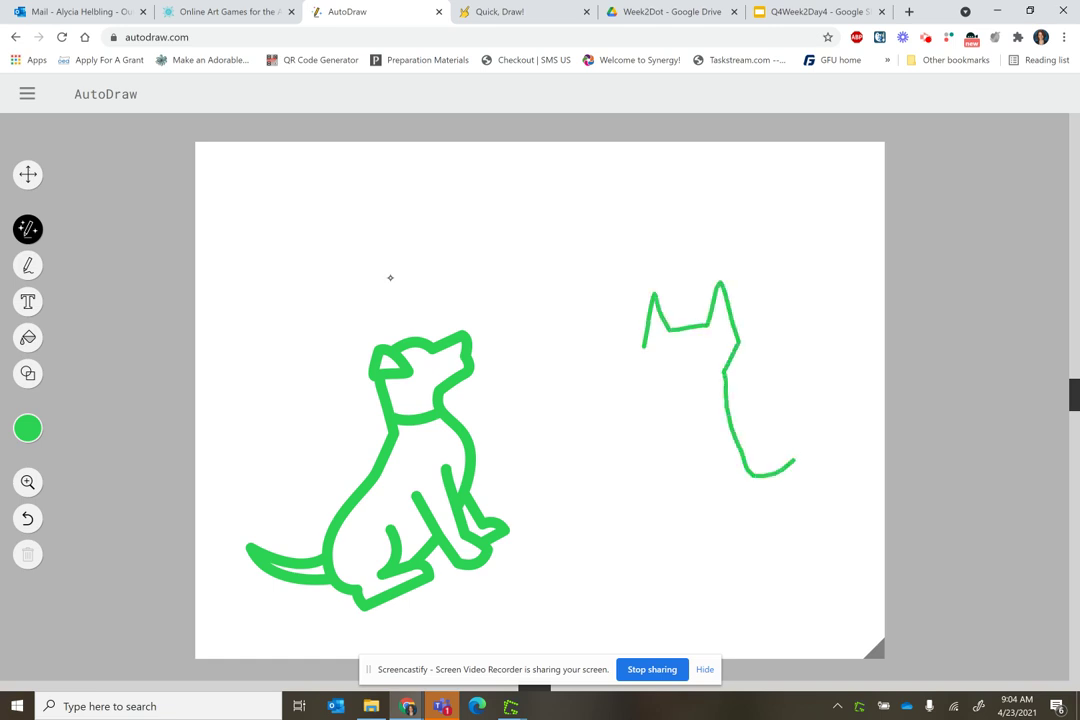
drag(788, 320, 677, 493)
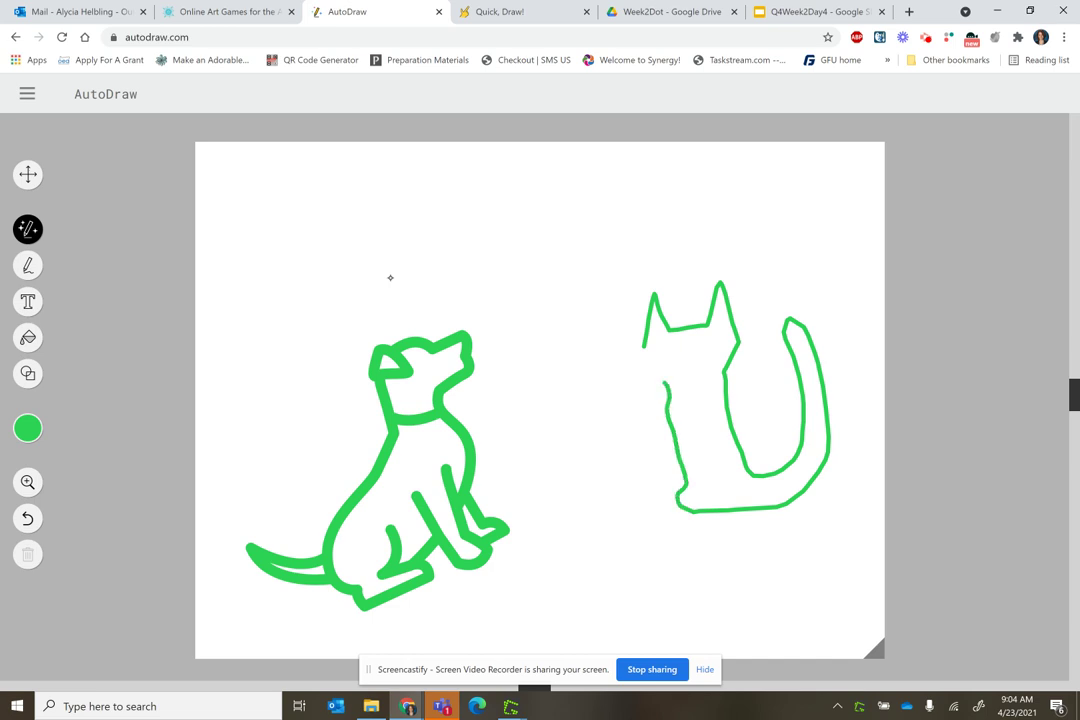
drag(677, 493, 643, 347)
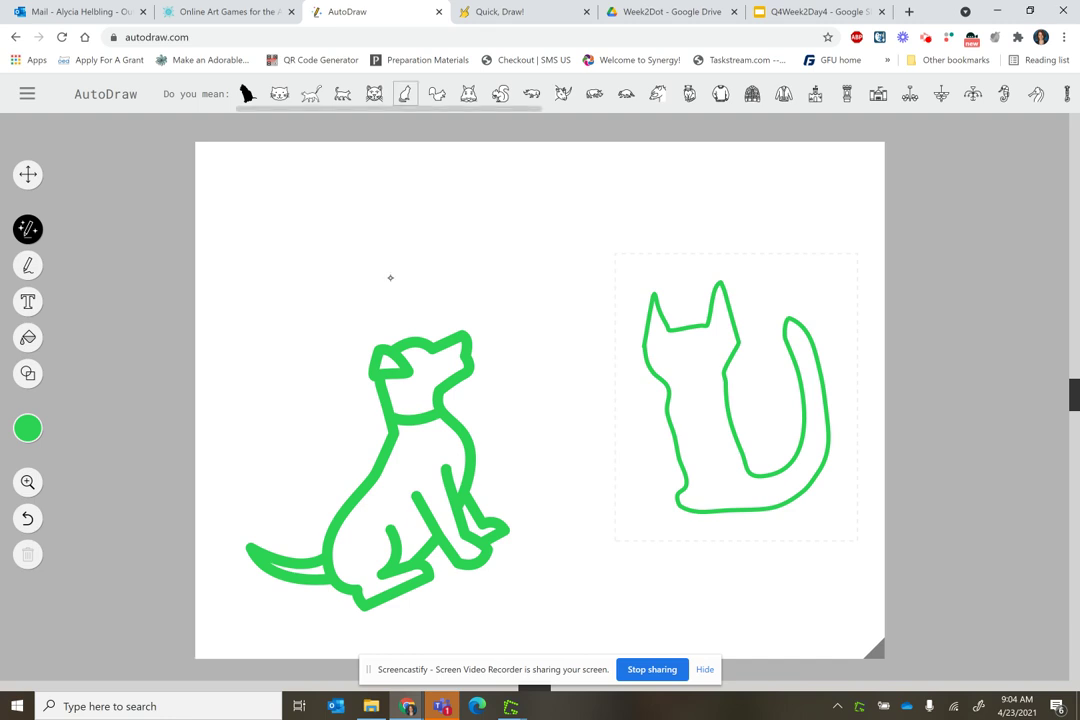
click(247, 93)
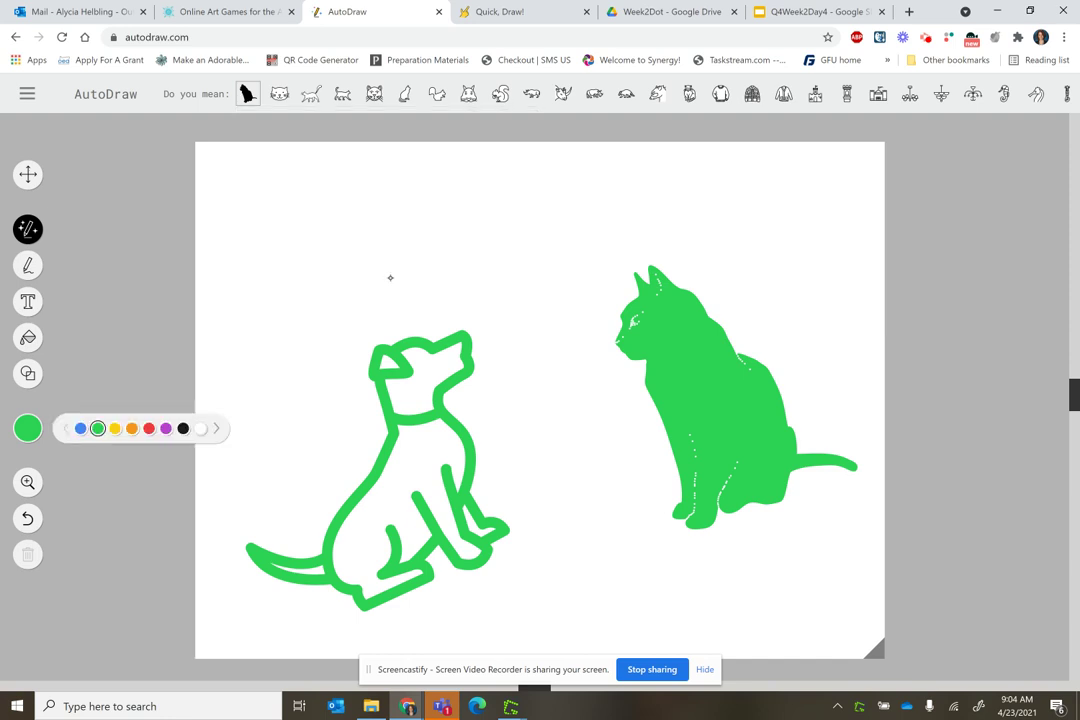
click(166, 428)
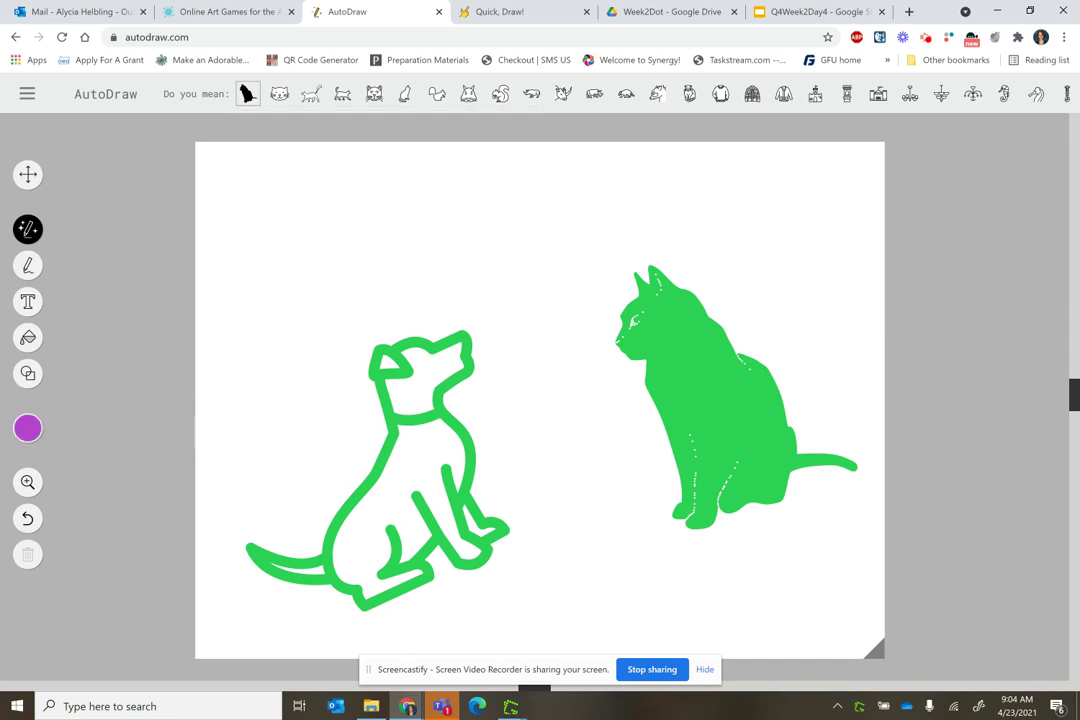
click(28, 174)
Fill the cat silhouette with purple and move it higher on the canvas
click(710, 420)
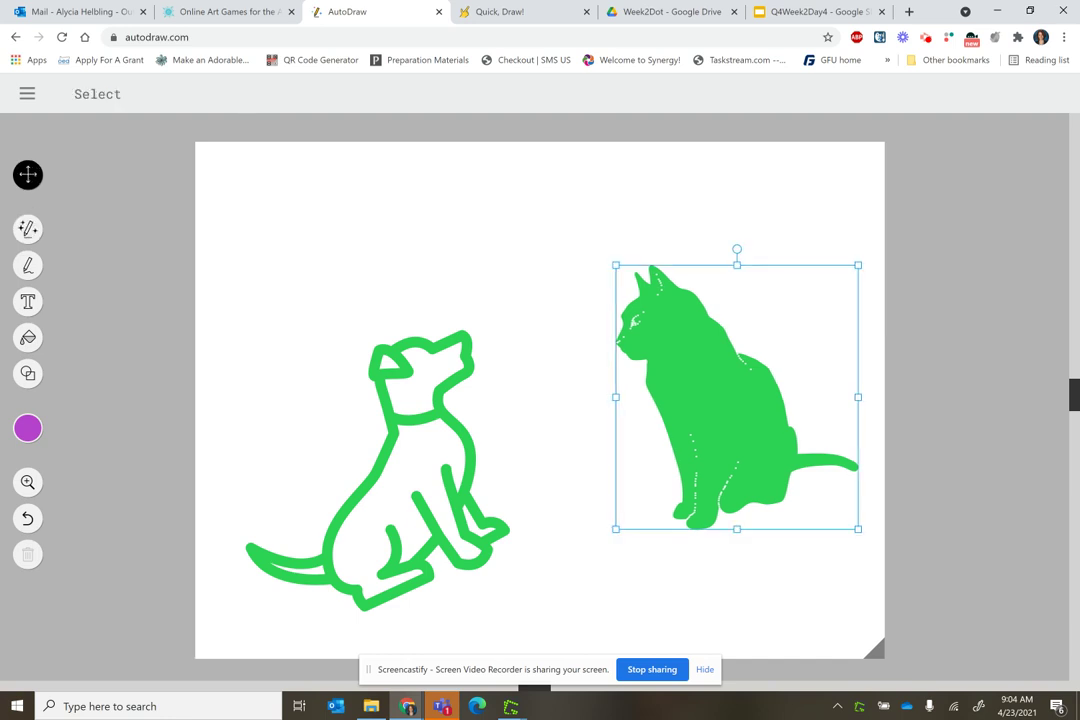
click(28, 428)
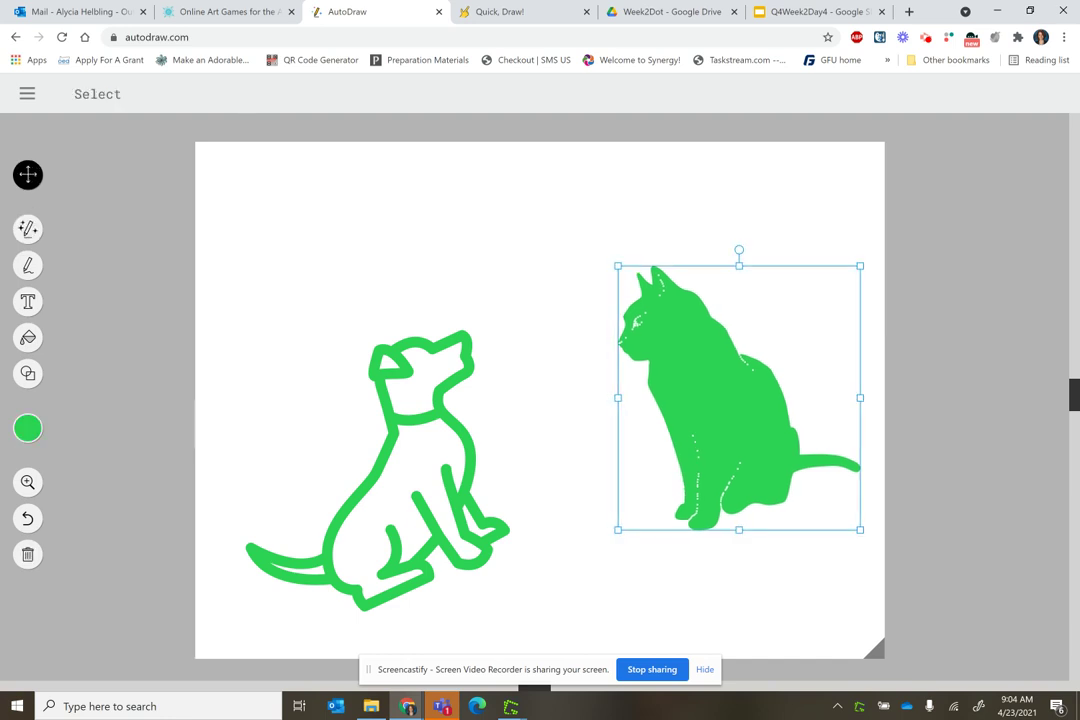
click(28, 428)
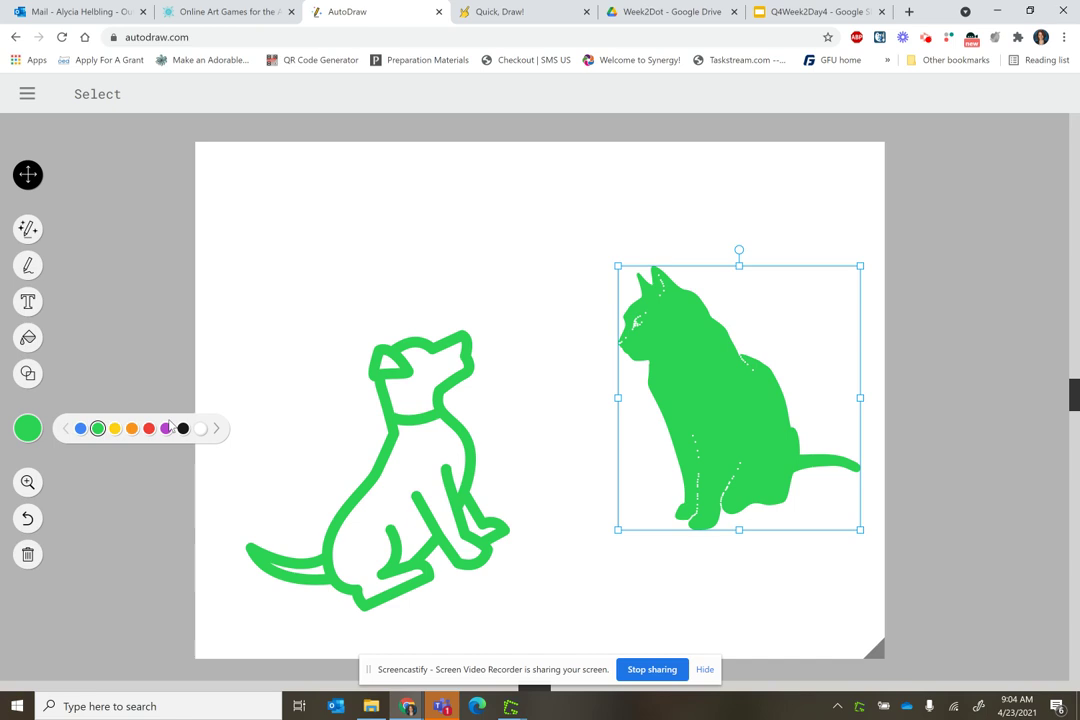
click(216, 428)
click(66, 428)
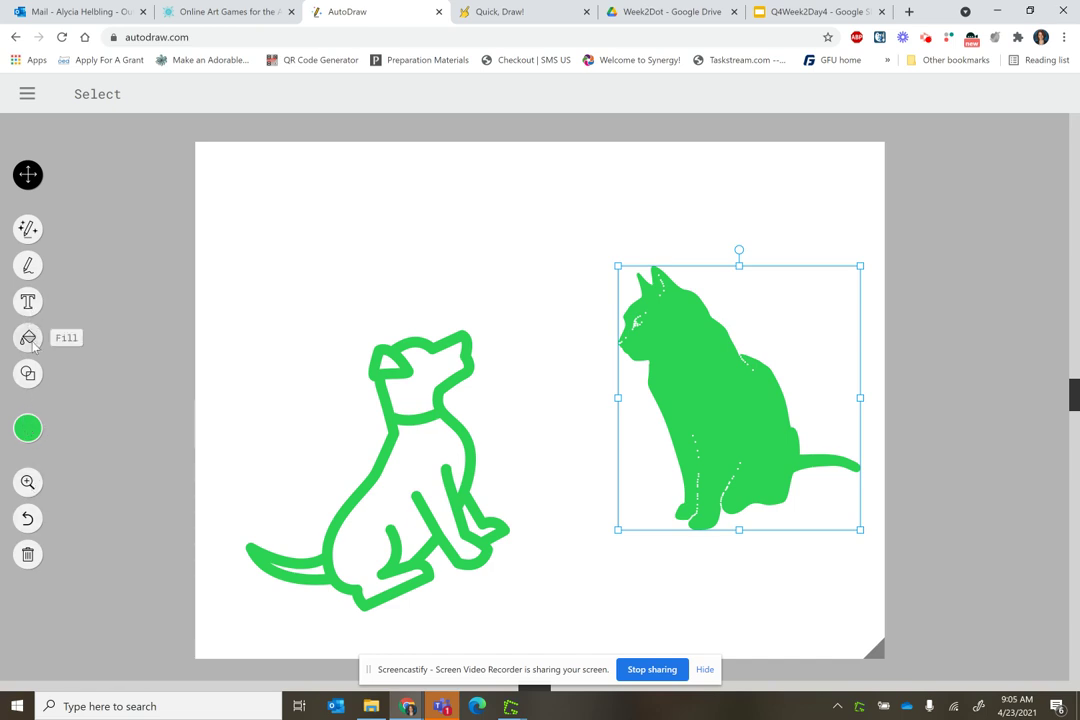
click(28, 338)
click(700, 384)
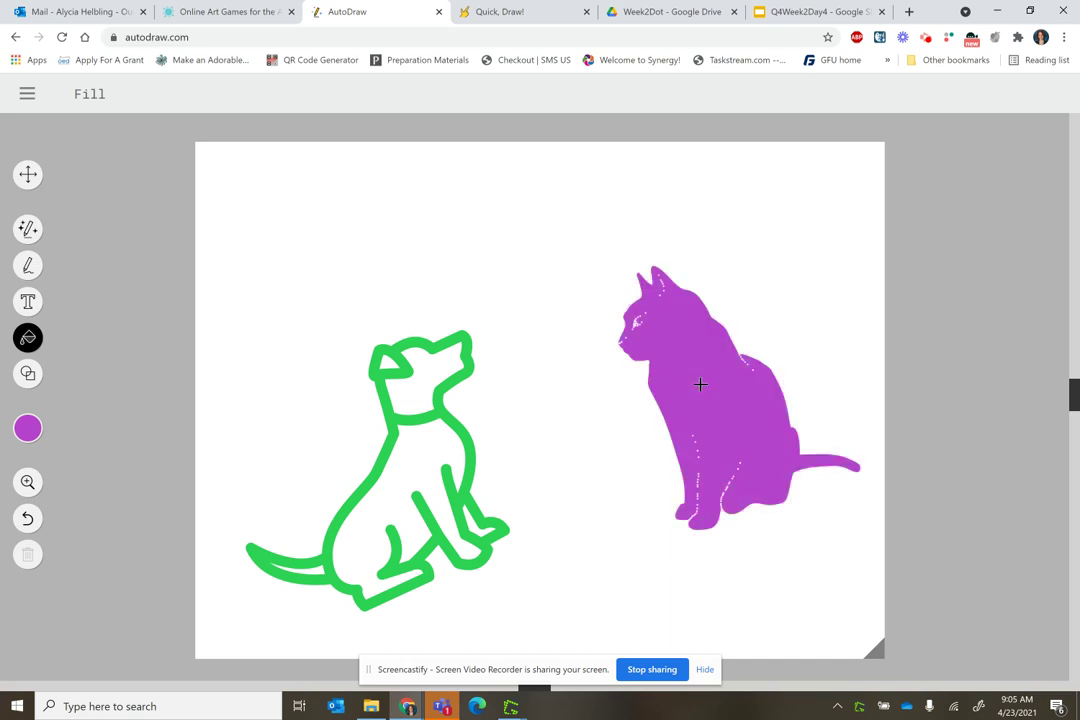
click(28, 174)
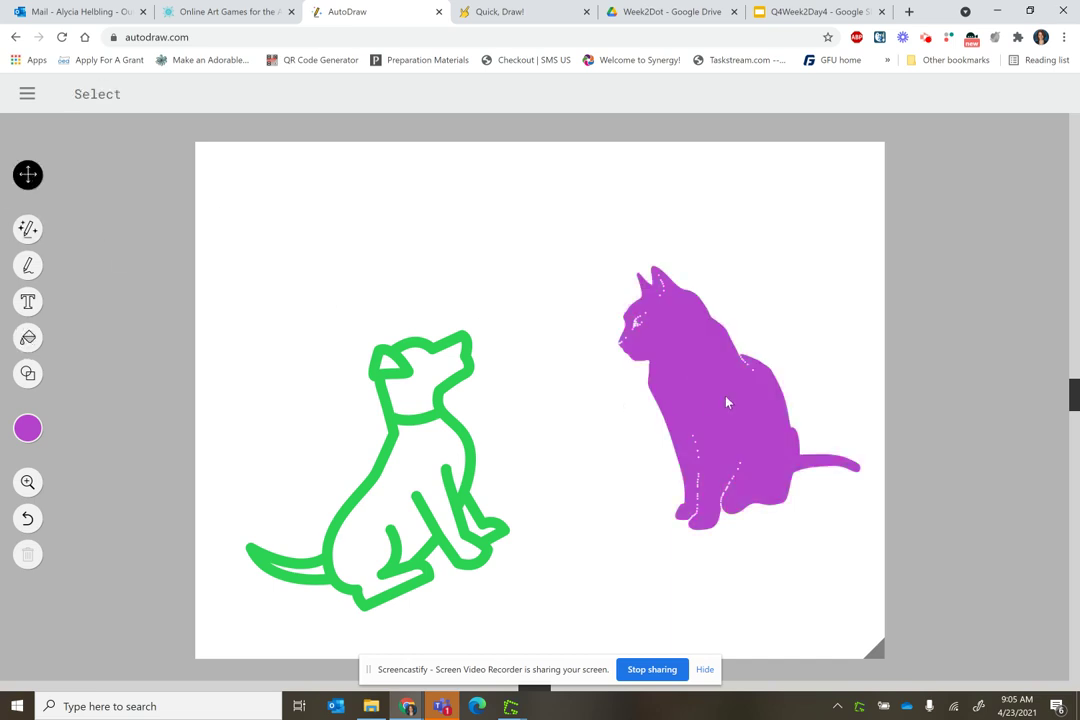
drag(727, 402, 731, 309)
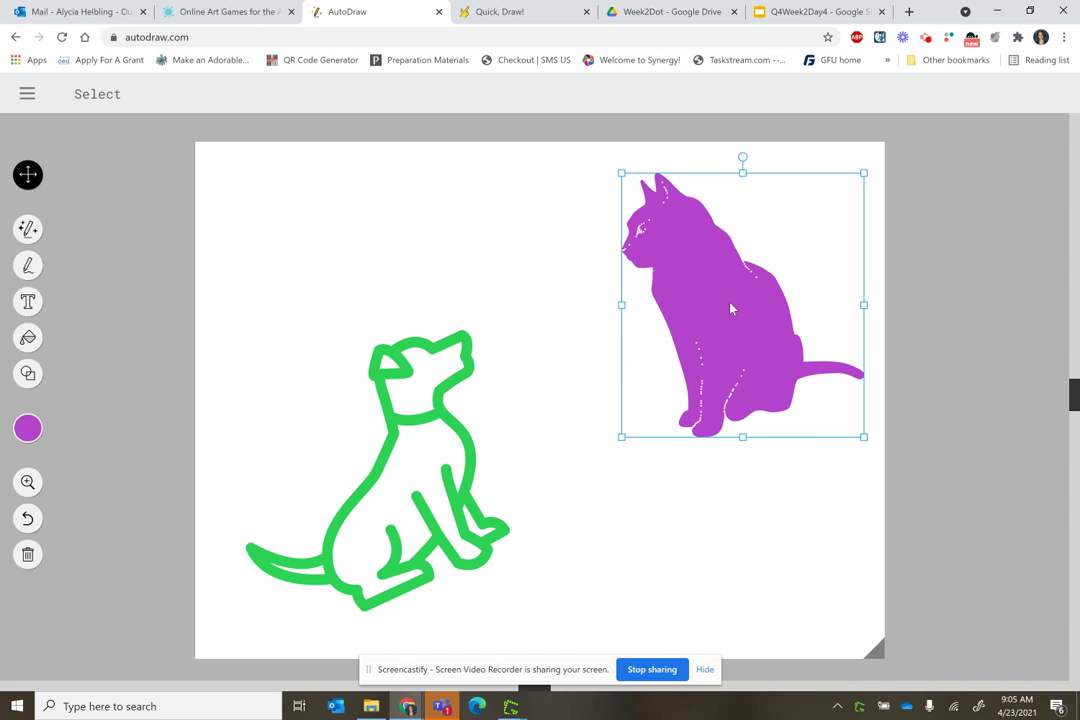
Type the title 'Didi and Isla' near the top-left of the canvas
click(26, 302)
click(272, 176)
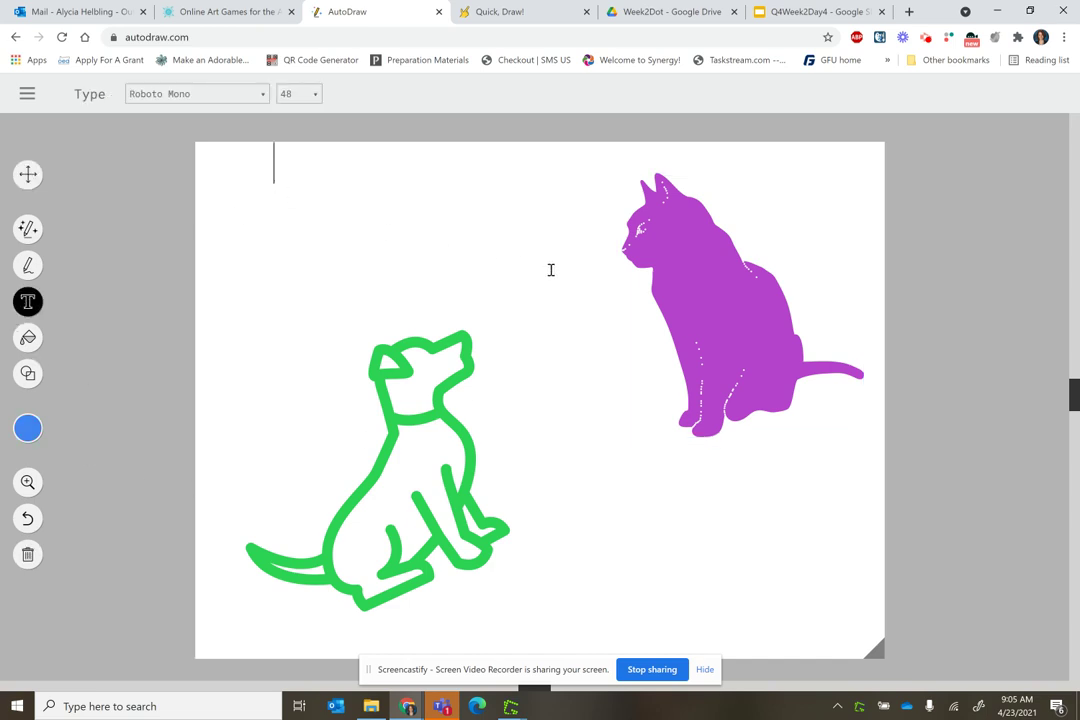
text(Did and)
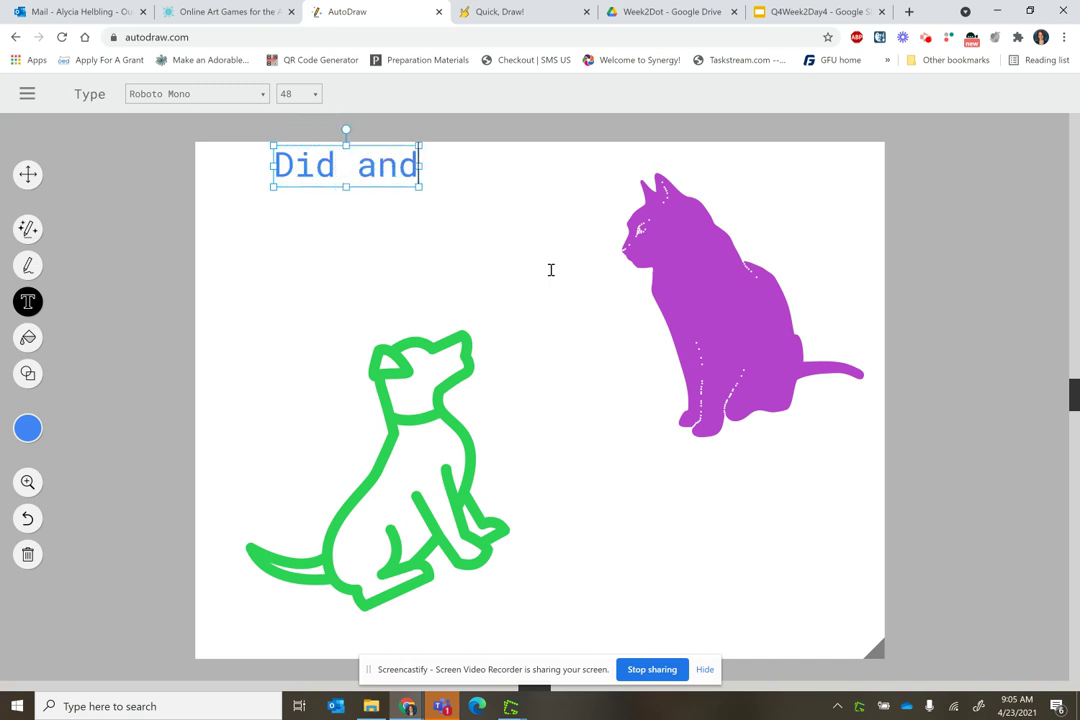
text( Is)
key(BackSpace)
key(BackSpace)
key(BackSpace)
key(BackSpace)
key(BackSpace)
key(BackSpace)
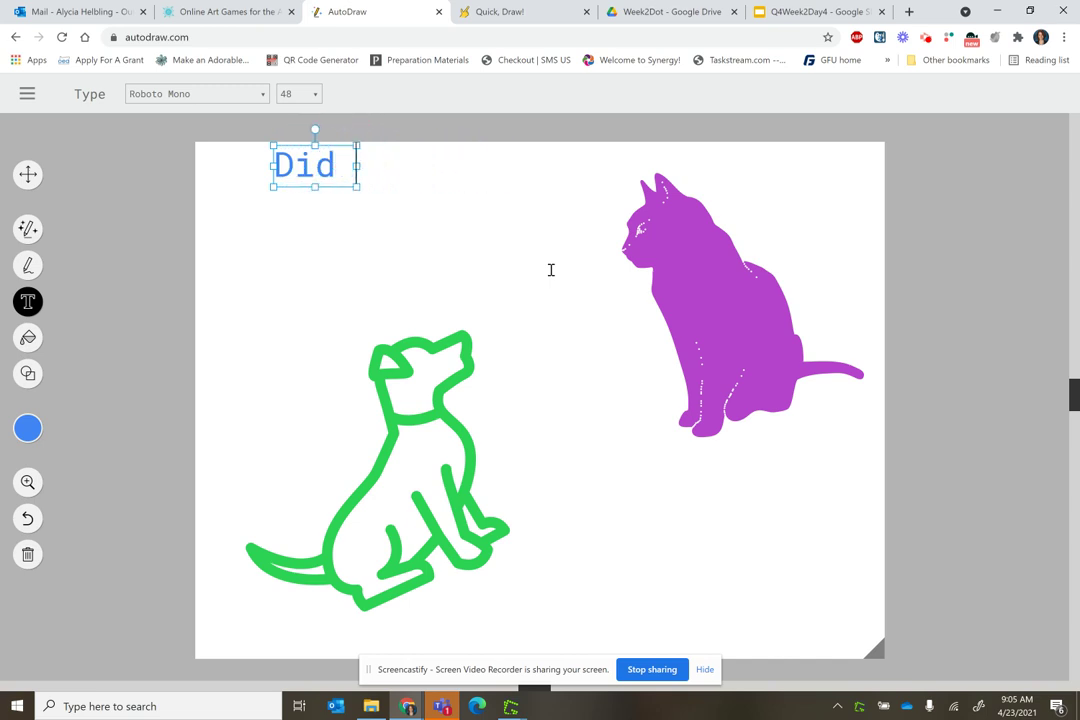
key(BackSpace)
text(i Isa)
key(BackSpace)
key(BackSpace)
key(BackSpace)
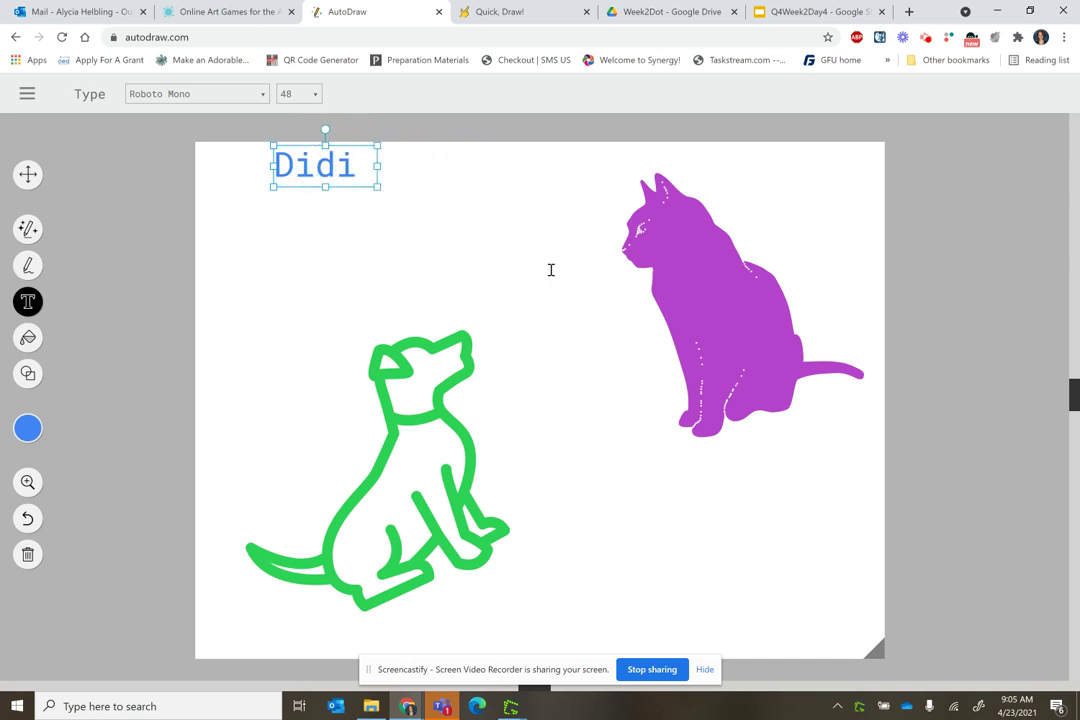
text(and Isal)
key(BackSpace)
key(BackSpace)
text(la)
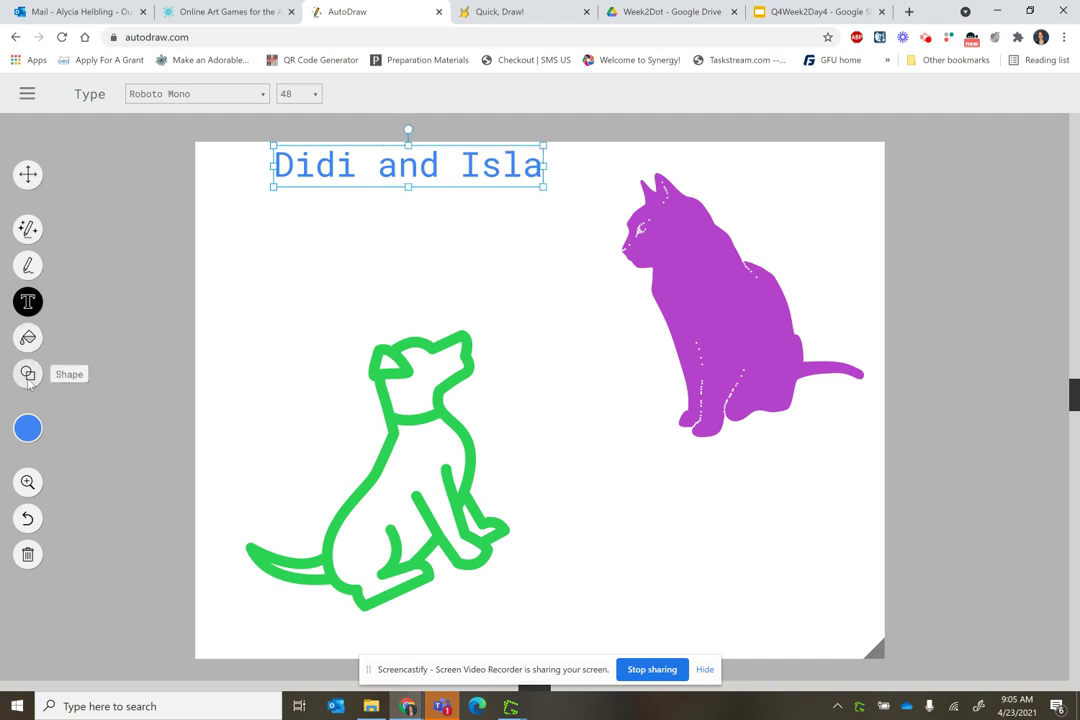
Draw a purple circle outline and move it over the dog's head
click(28, 376)
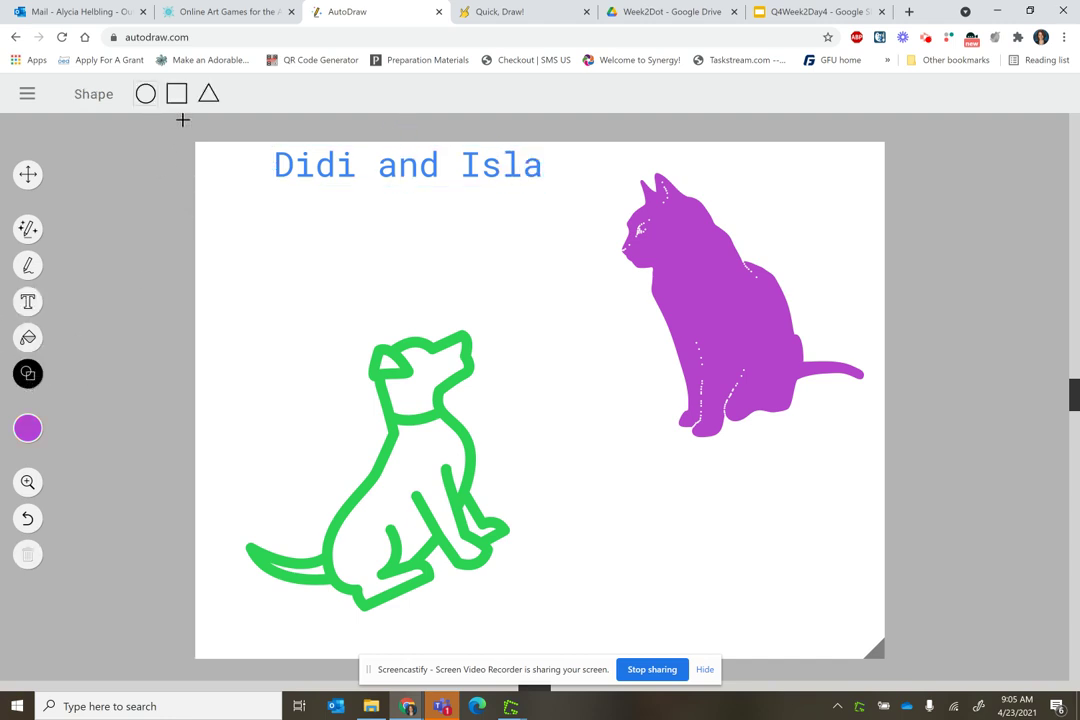
click(250, 217)
drag(362, 269, 330, 270)
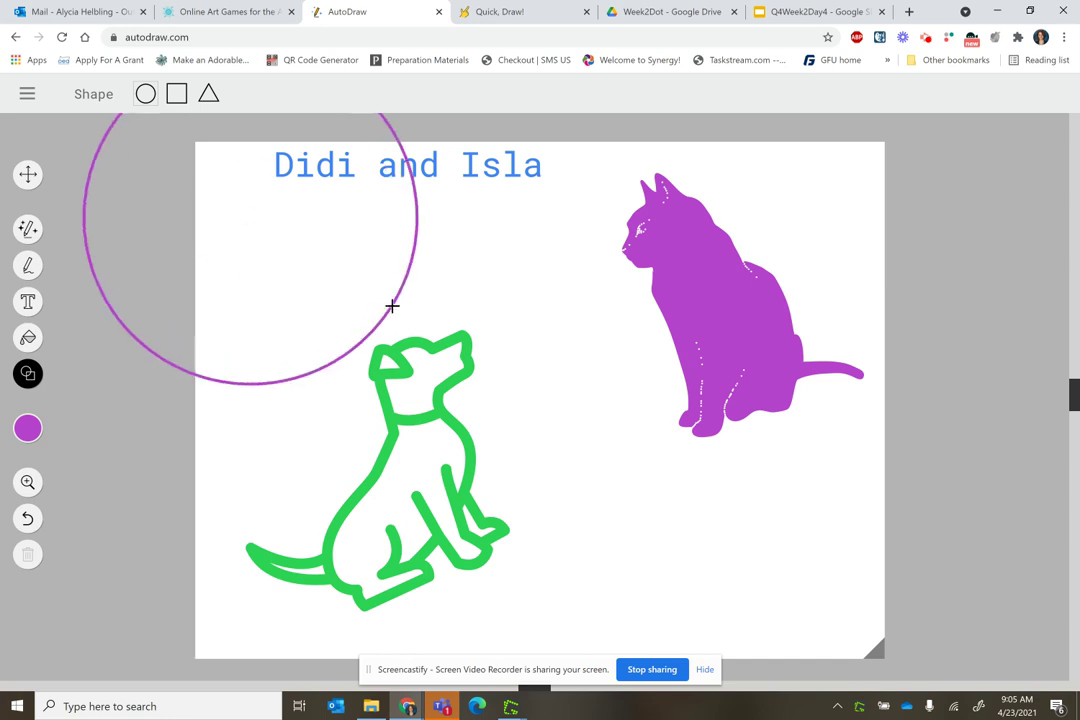
click(35, 180)
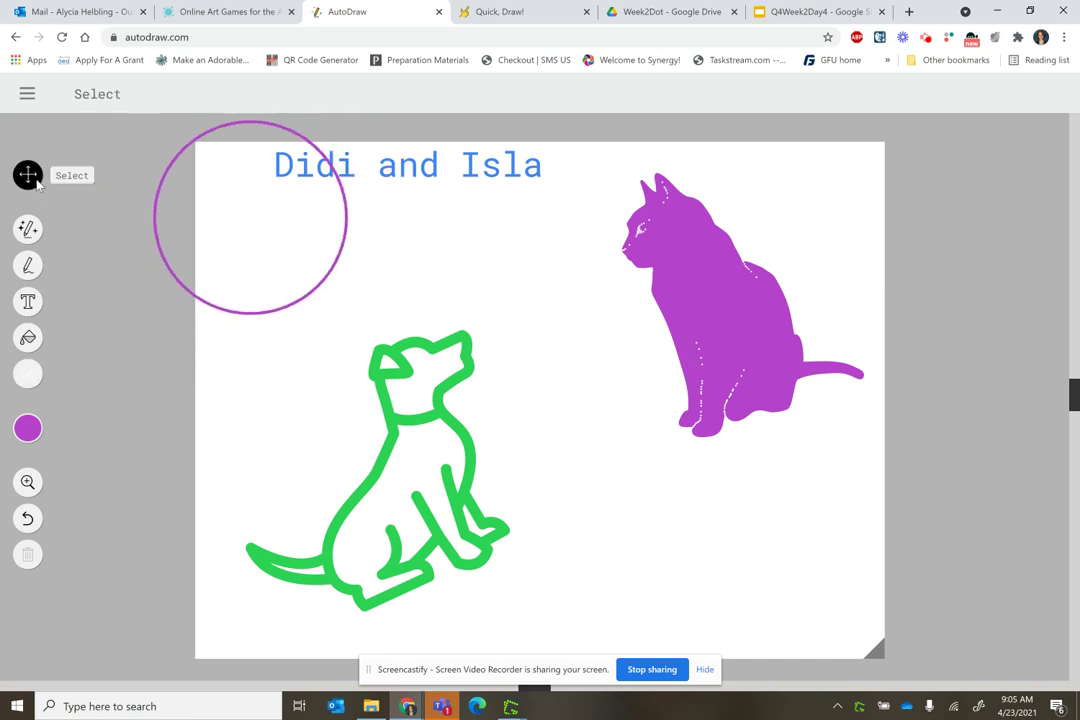
click(192, 297)
drag(192, 297, 366, 441)
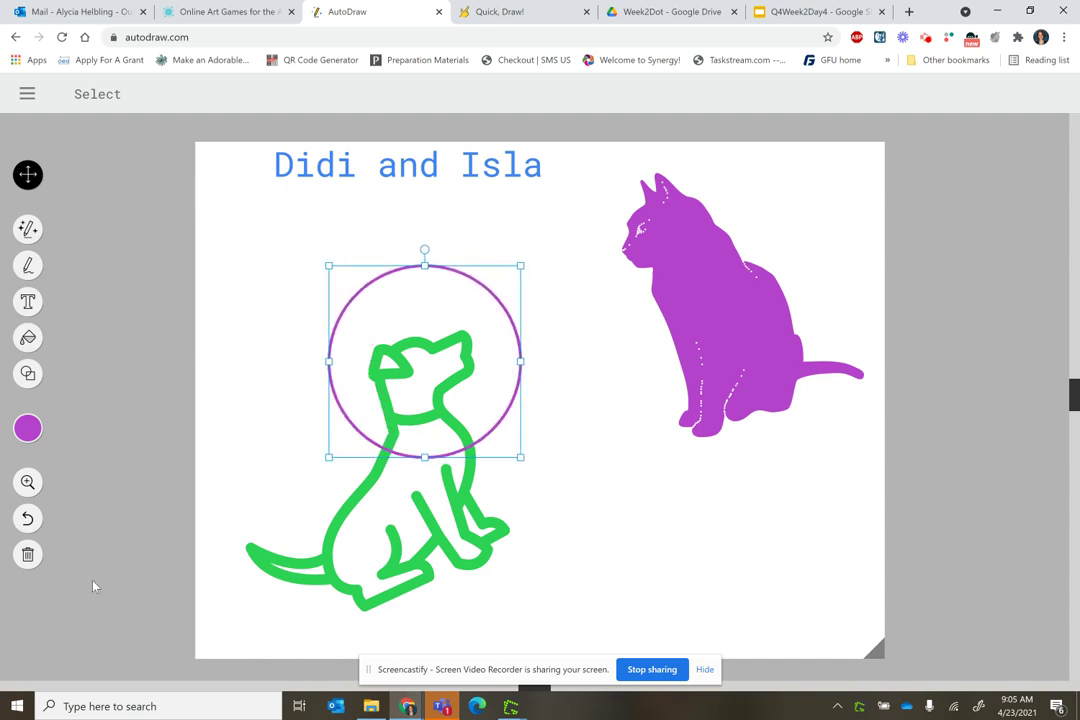
click(28, 94)
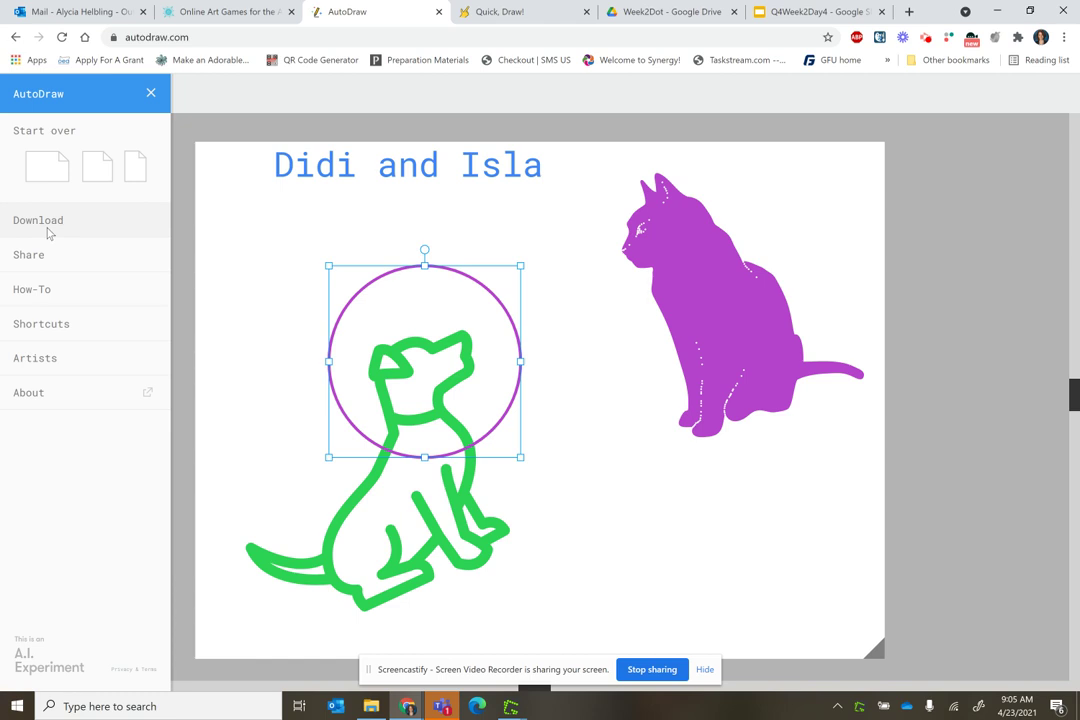
Download the drawing as a PNG image and bring up its share options
click(48, 232)
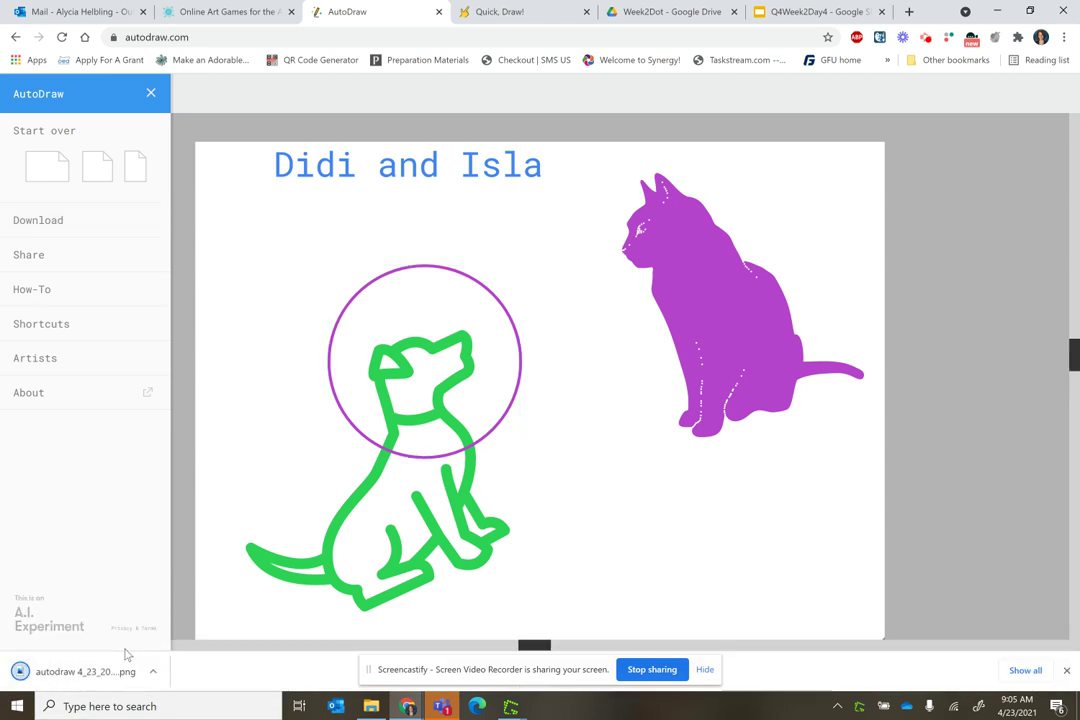
click(38, 262)
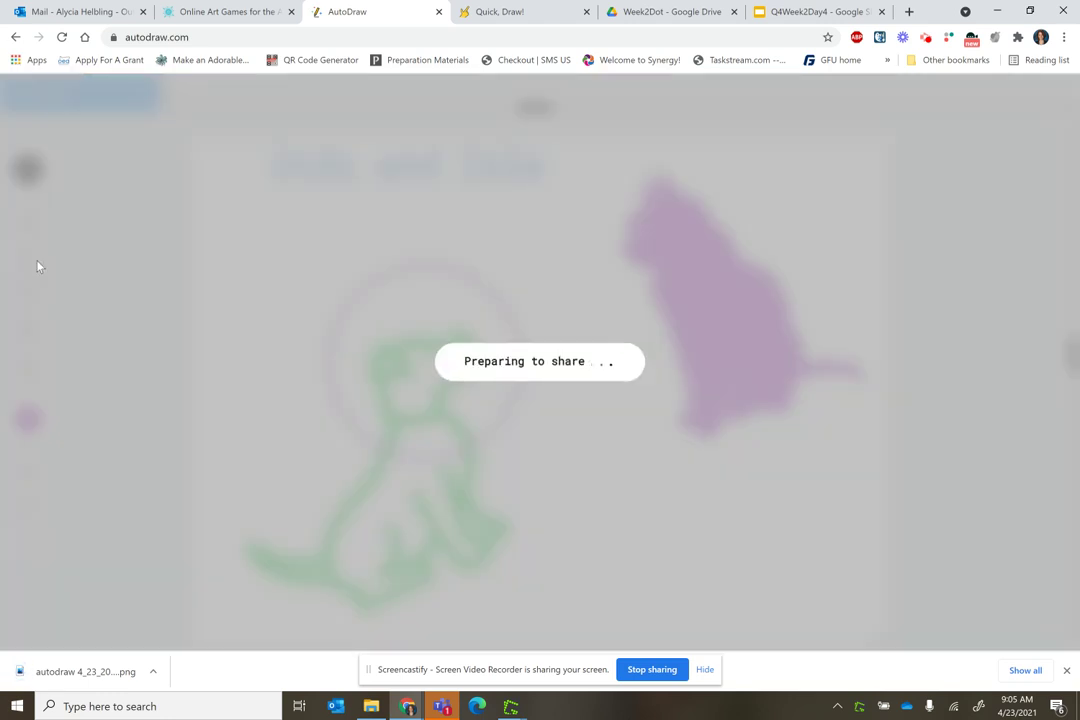